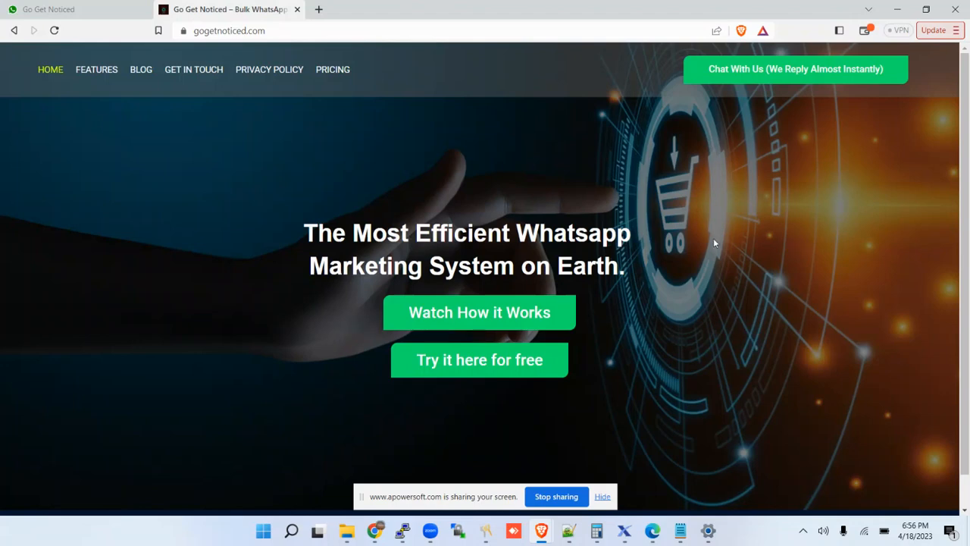
Go from the web app's login page to the free account signup form
click(480, 363)
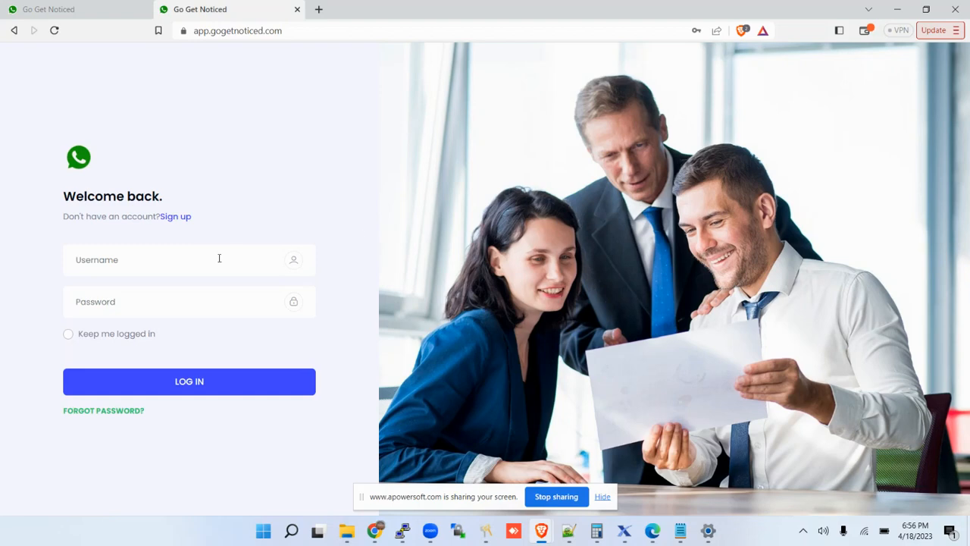
click(199, 259)
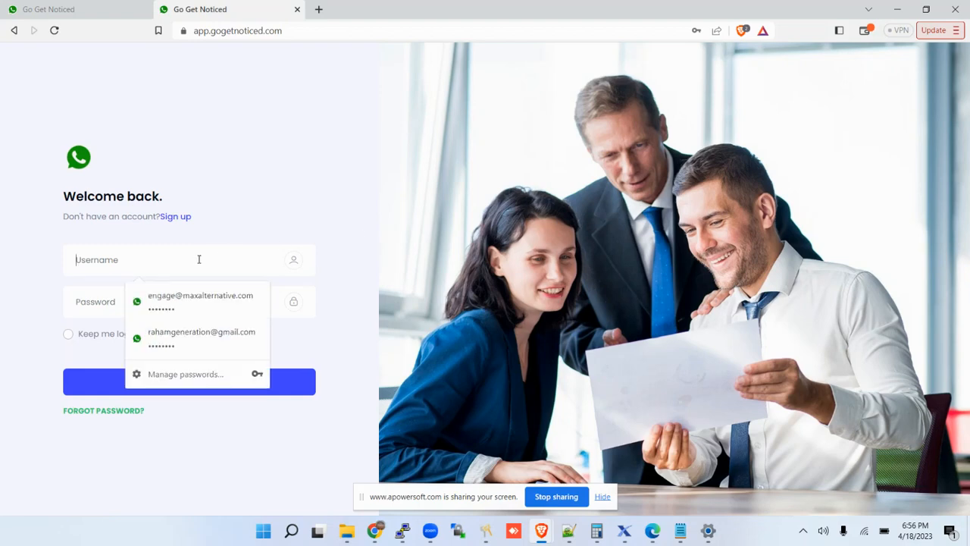
click(180, 220)
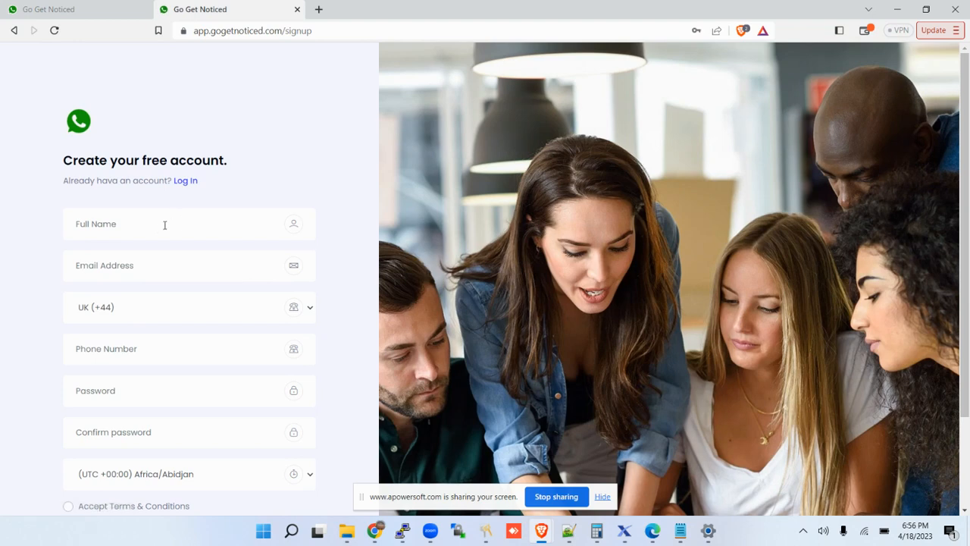
Enter the full name and fill the e-mail field with the suggested address
click(157, 227)
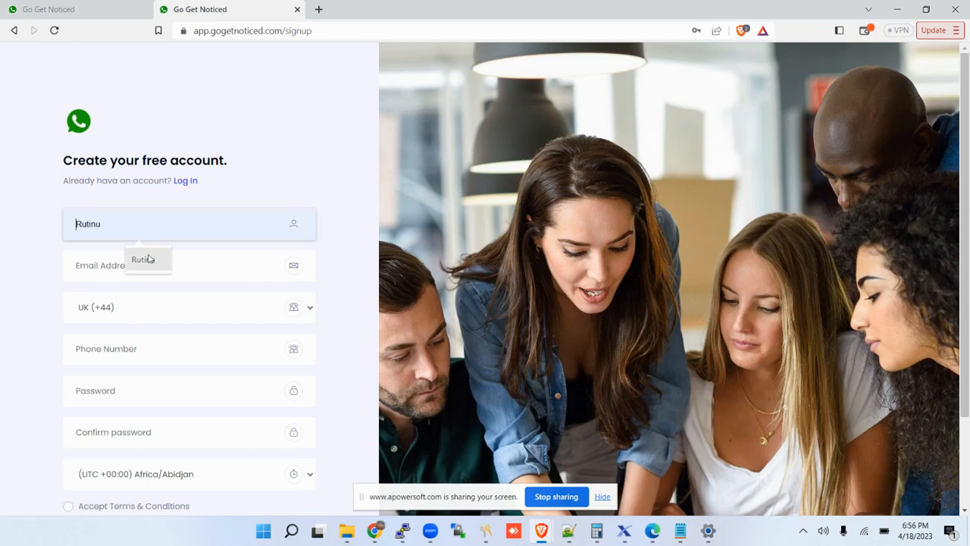
text(Ma)
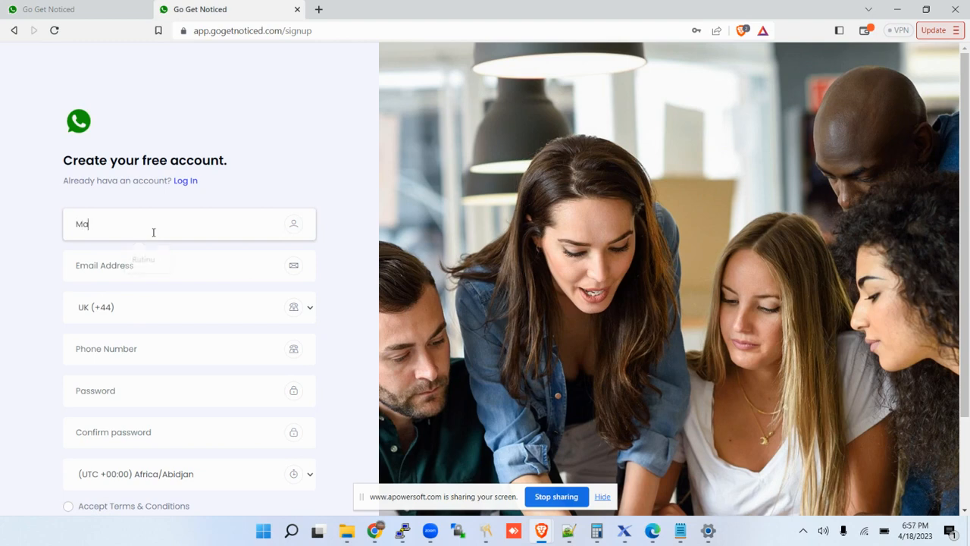
text(x Alternative)
click(145, 260)
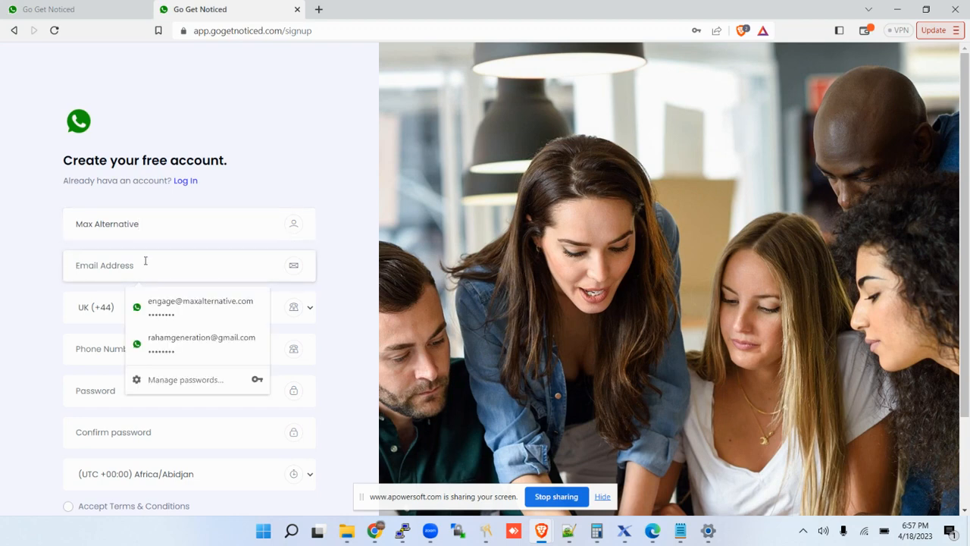
text(300)
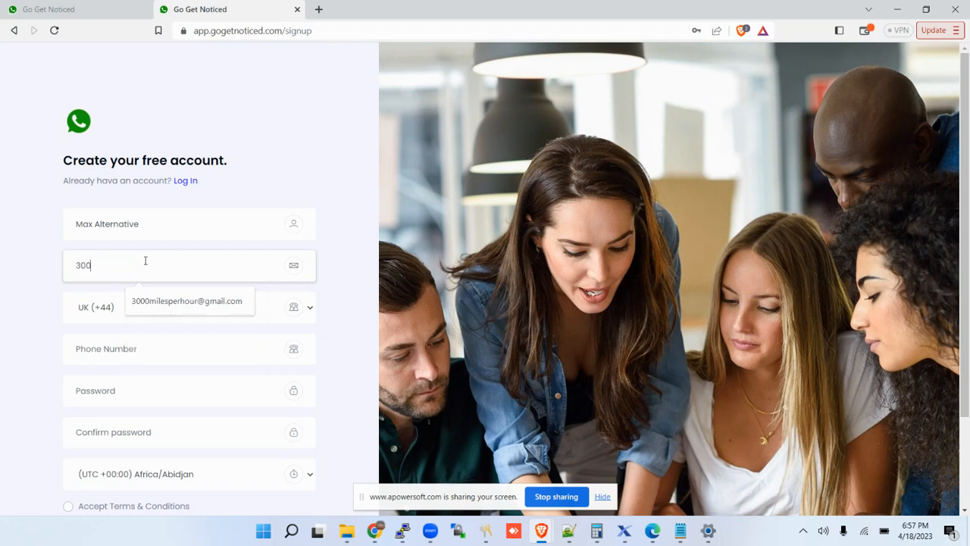
click(183, 300)
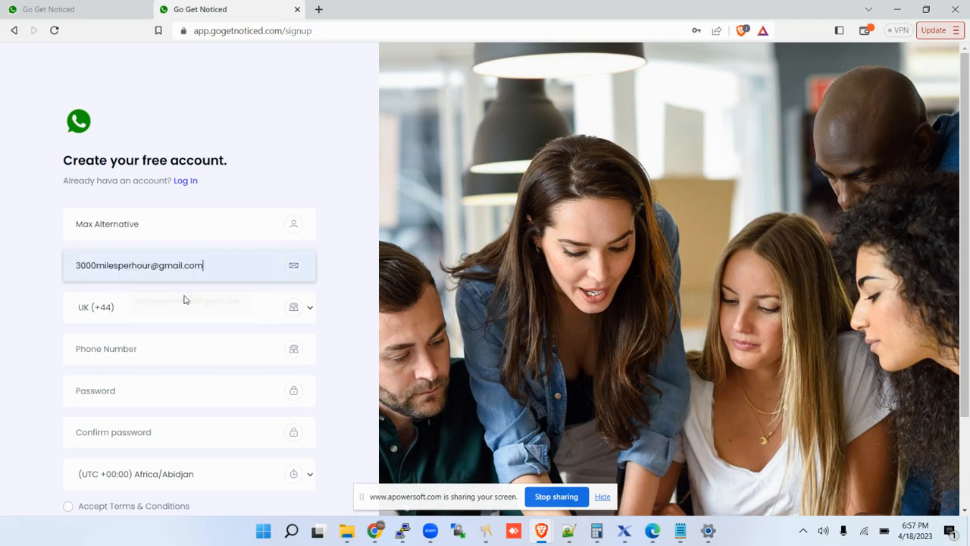
click(179, 313)
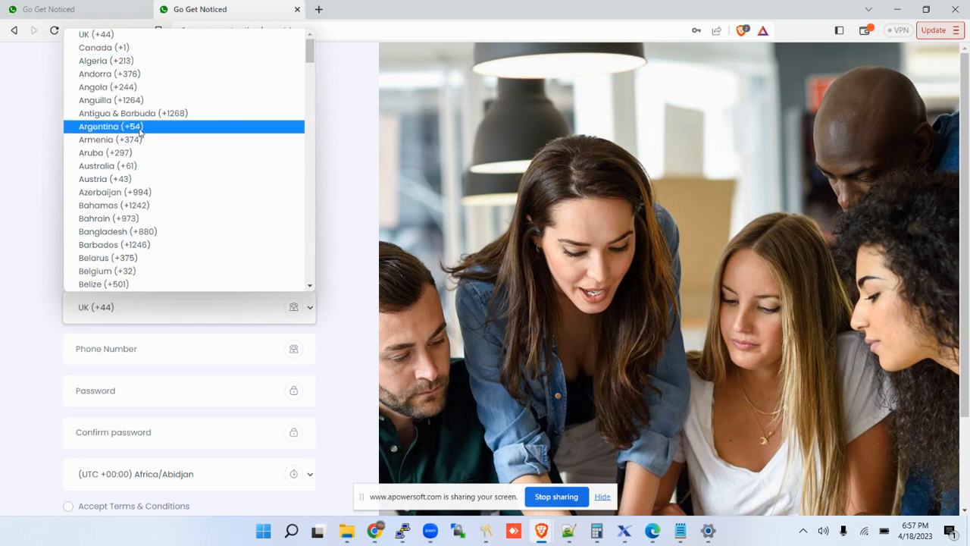
Set the country dialling code to Kenya (+254)
click(198, 321)
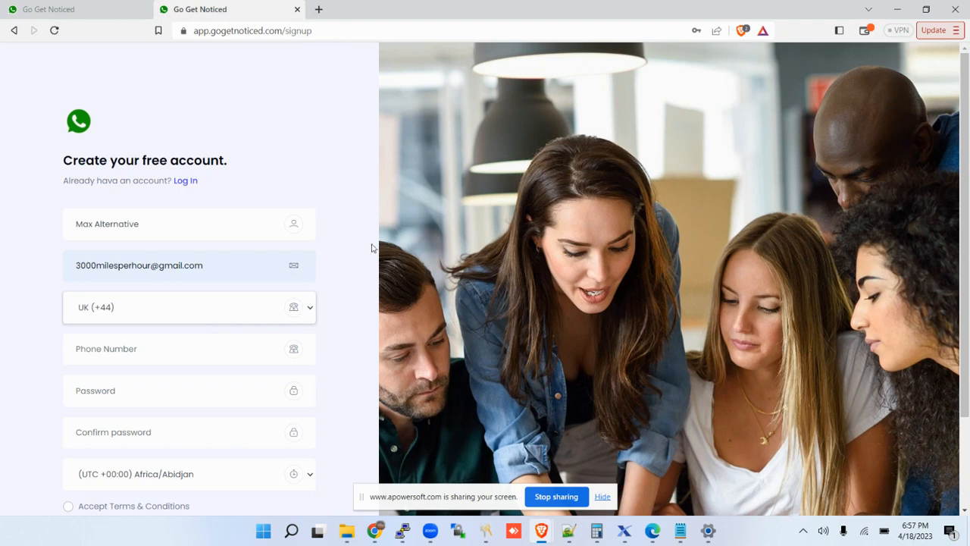
click(221, 307)
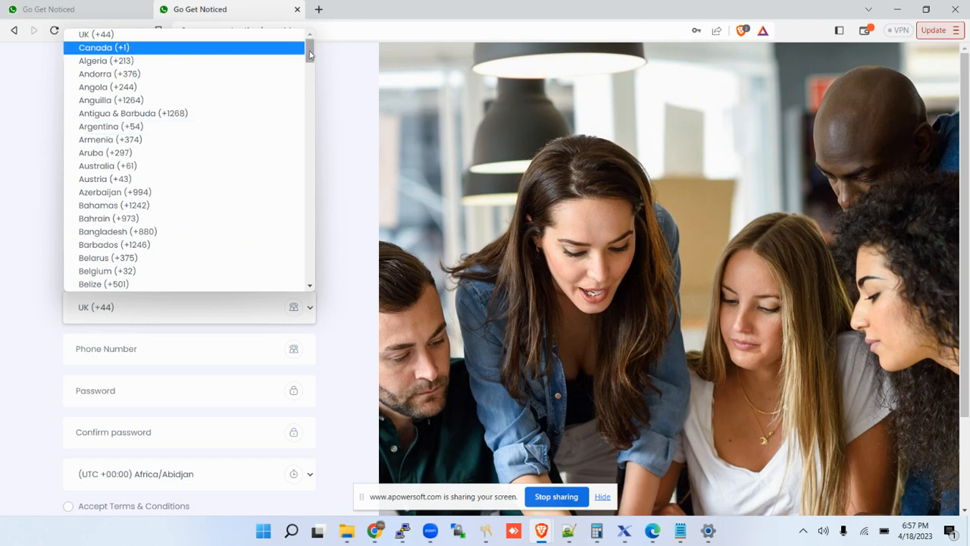
drag(310, 53, 314, 159)
click(214, 135)
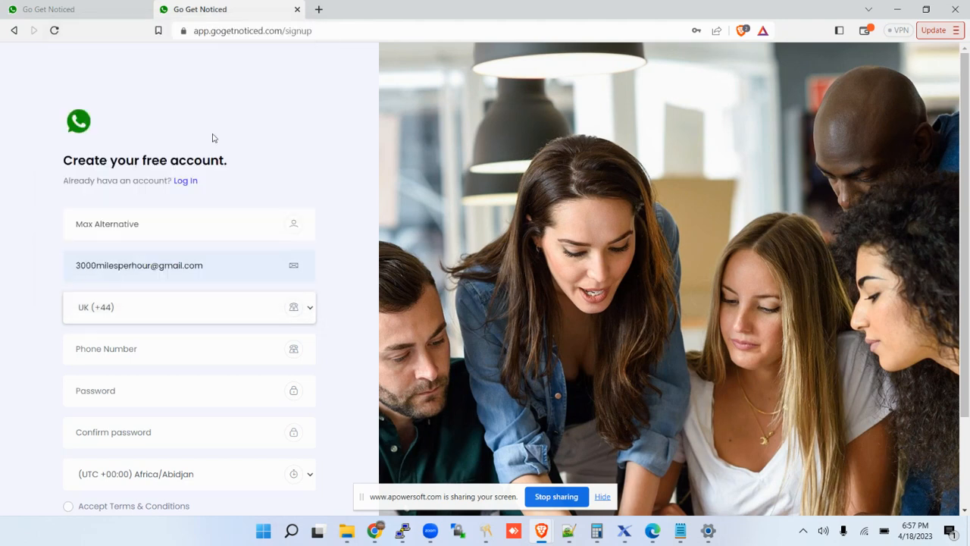
Enter the phone number and send a one-time verification code to it
click(160, 349)
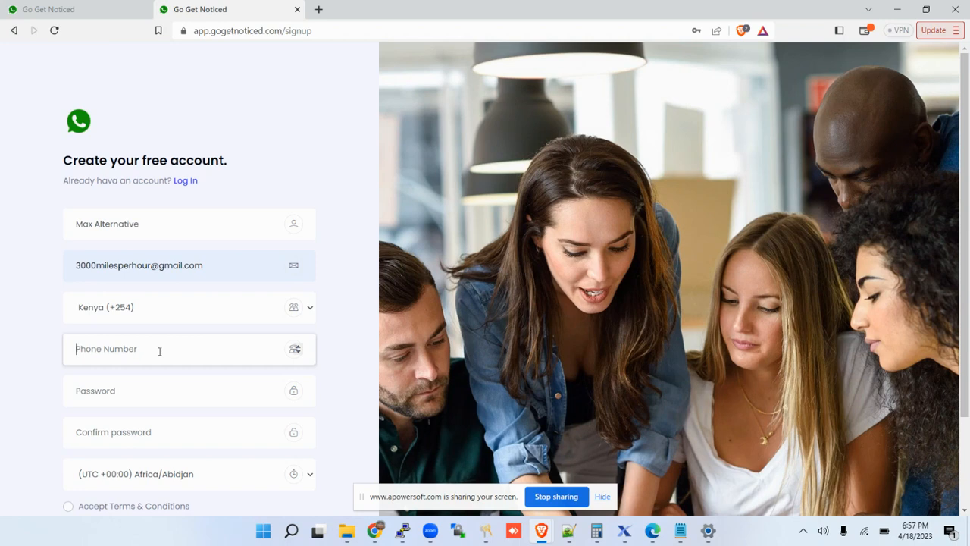
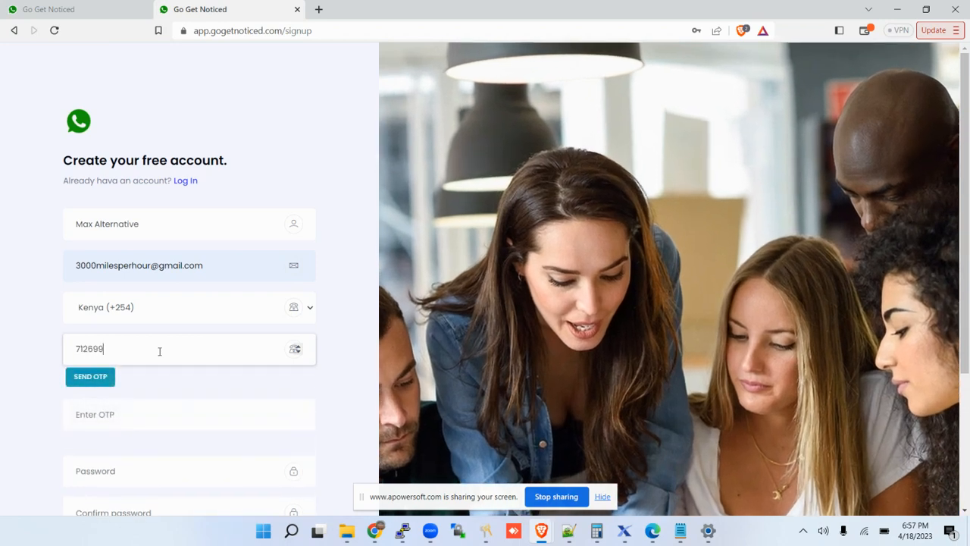
click(88, 383)
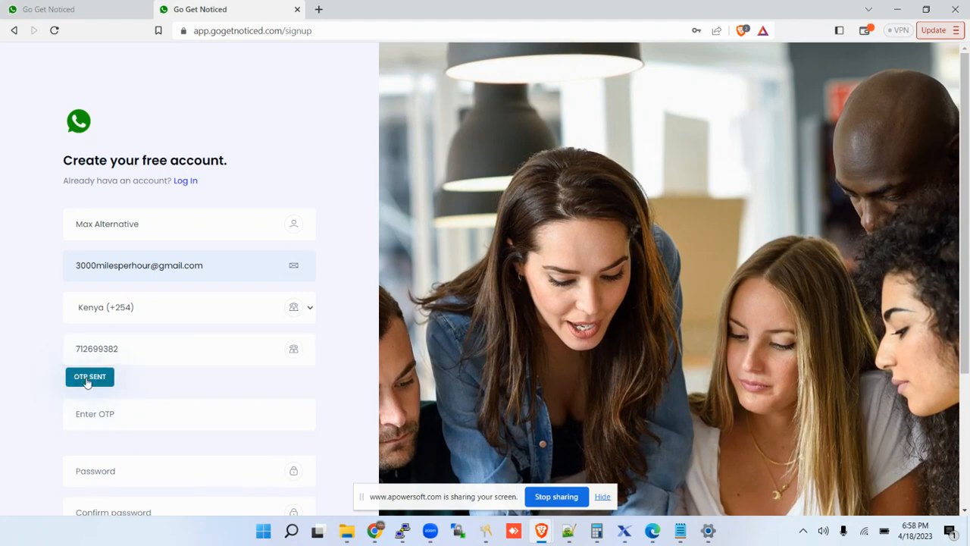
drag(968, 133, 968, 249)
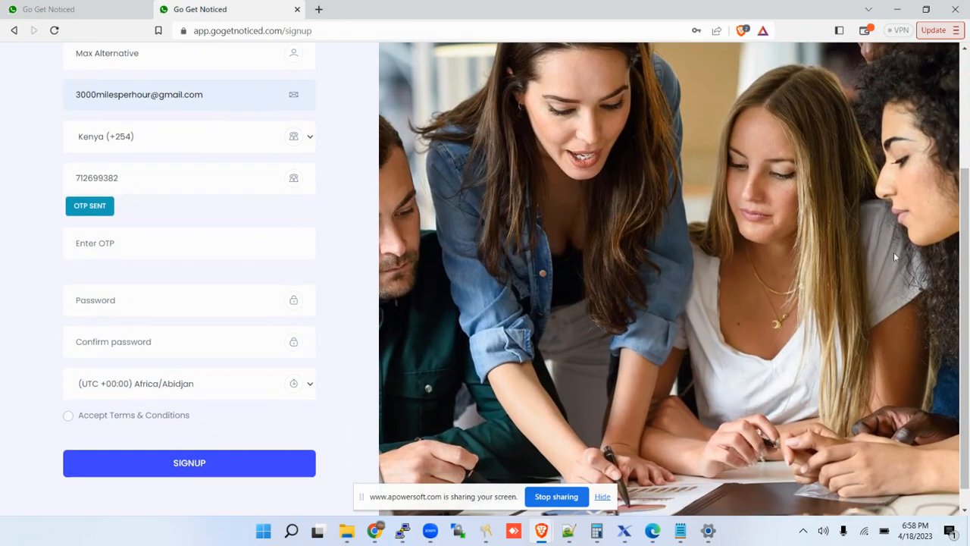
click(235, 251)
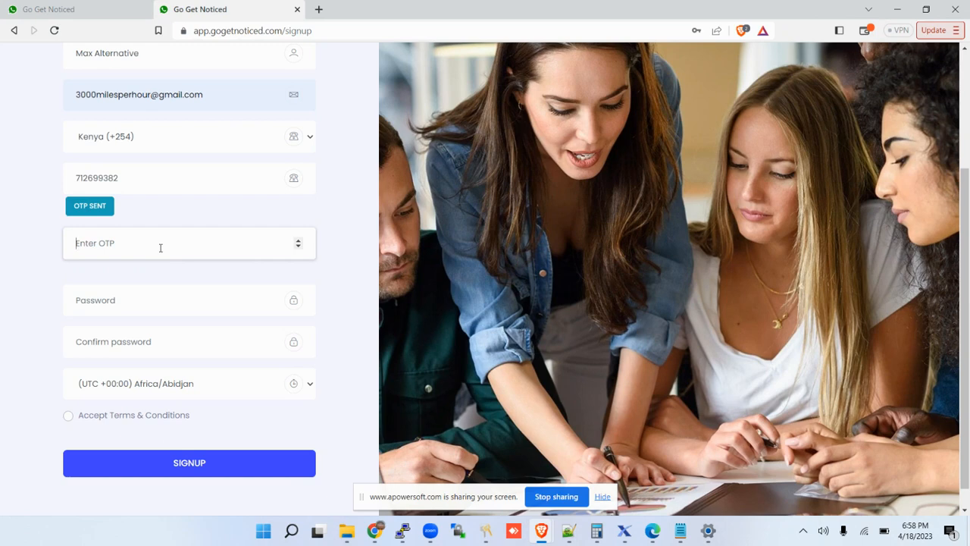
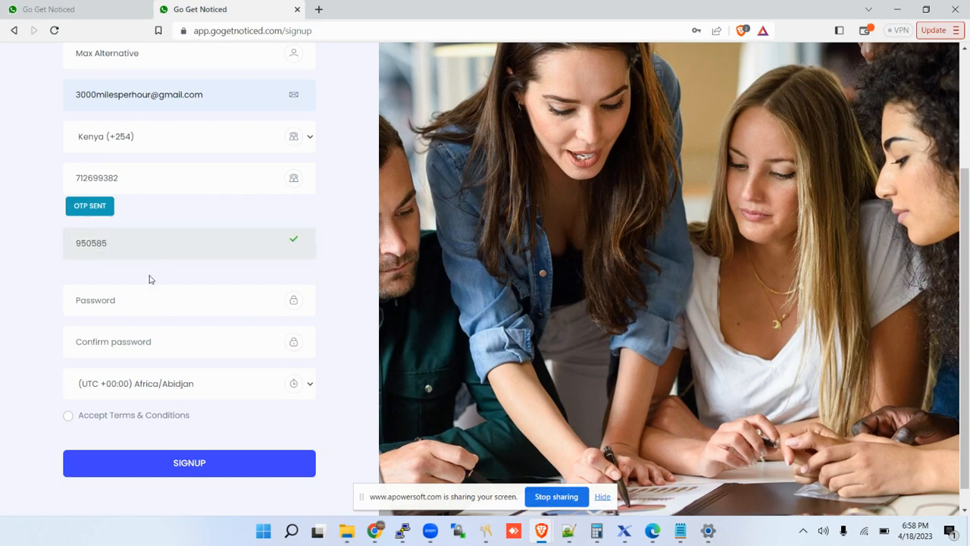
Enter the received OTP, fill in the password and confirmation, and accept the terms
click(145, 300)
text(•••••••)
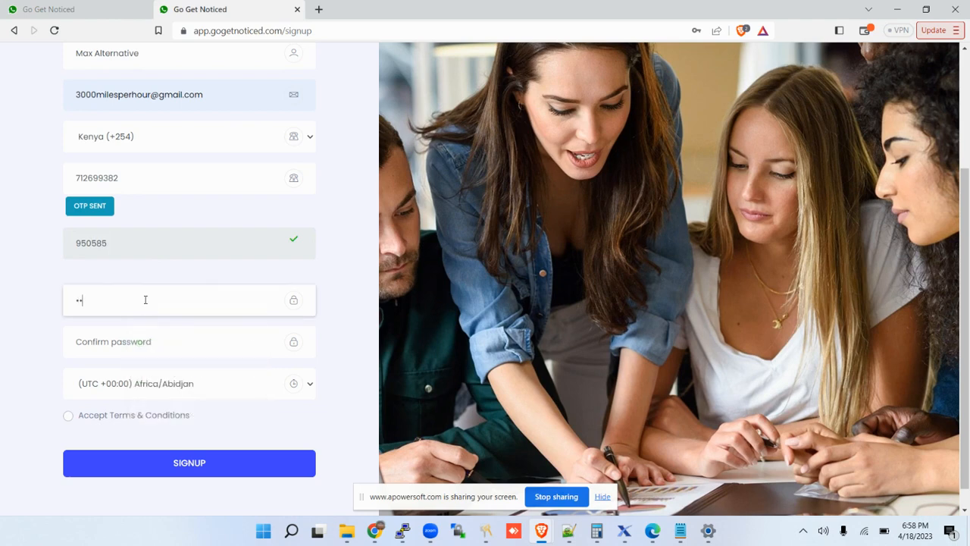
text(•)
click(137, 341)
text(••••••••)
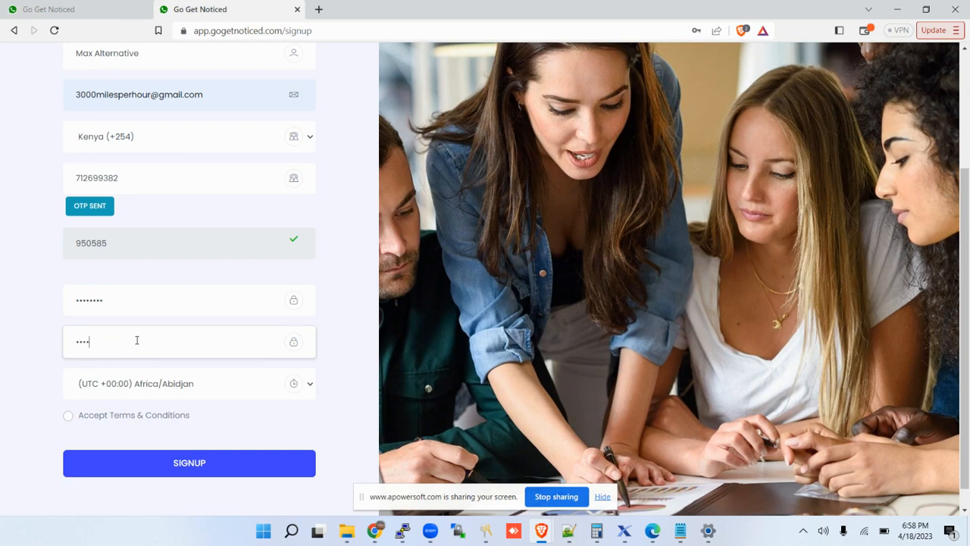
click(66, 419)
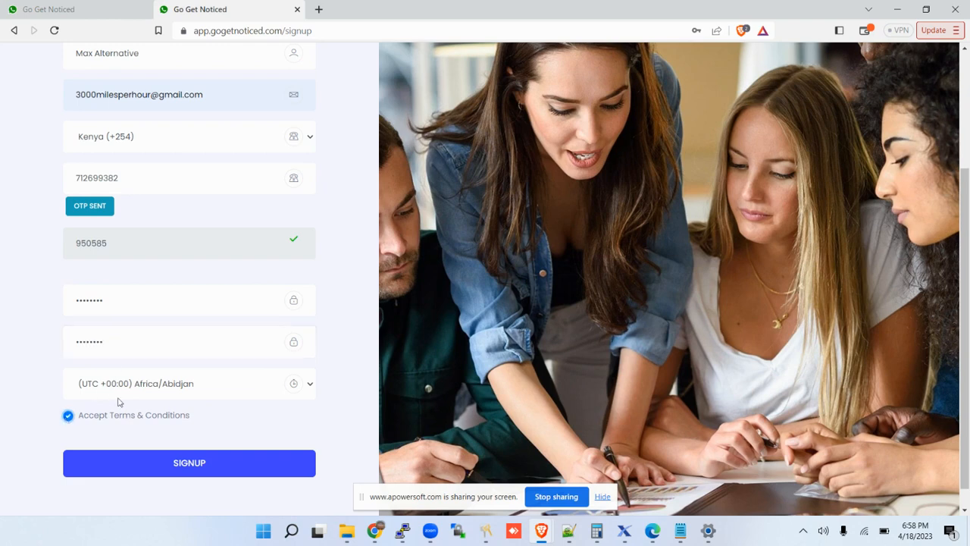
Set the timezone to America/Thule (UTC -03:00)
click(177, 385)
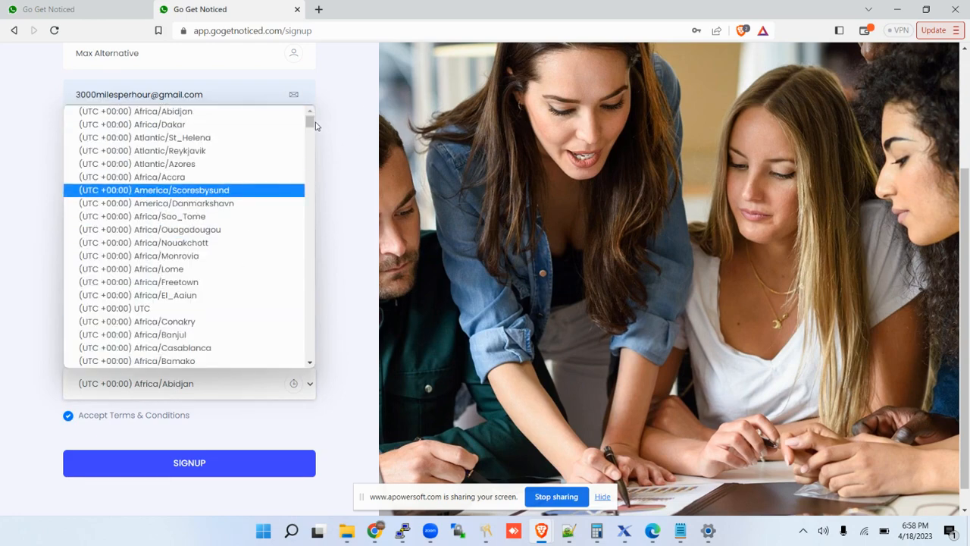
drag(310, 123, 309, 285)
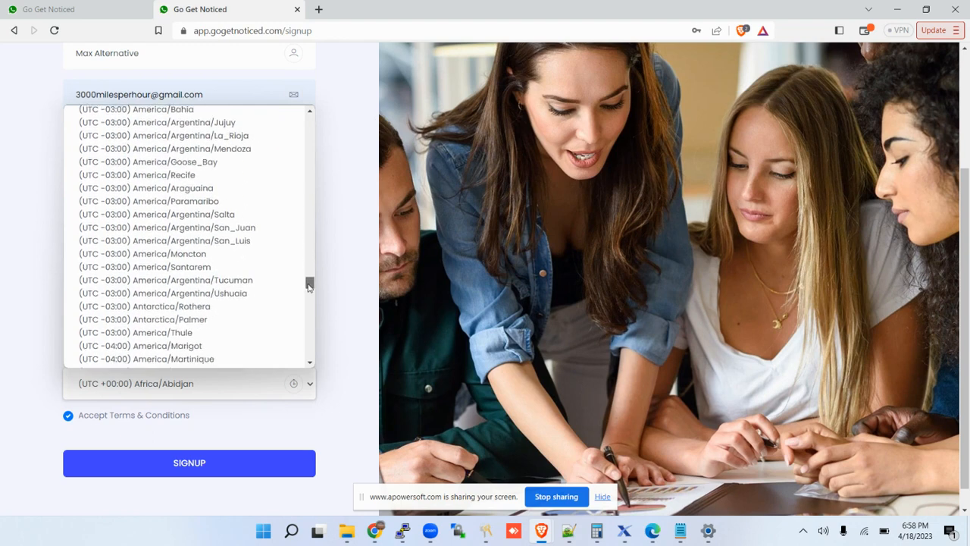
click(246, 333)
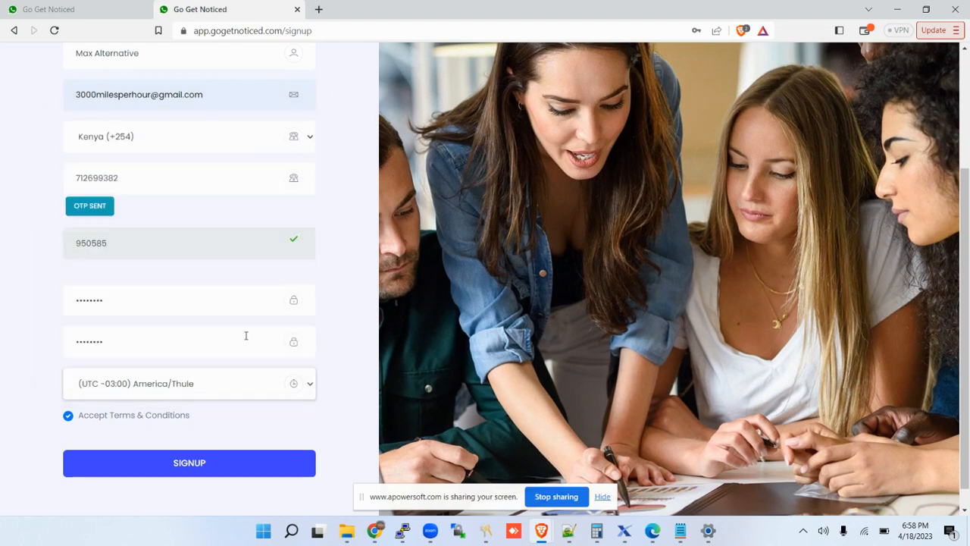
Submit the form, then retype mismatched password and confirmation and resubmit
click(218, 473)
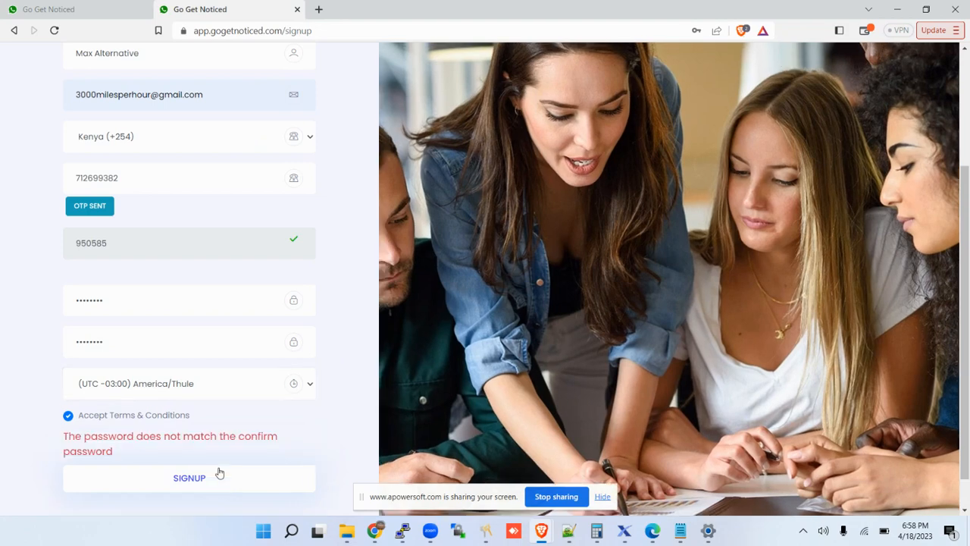
click(168, 309)
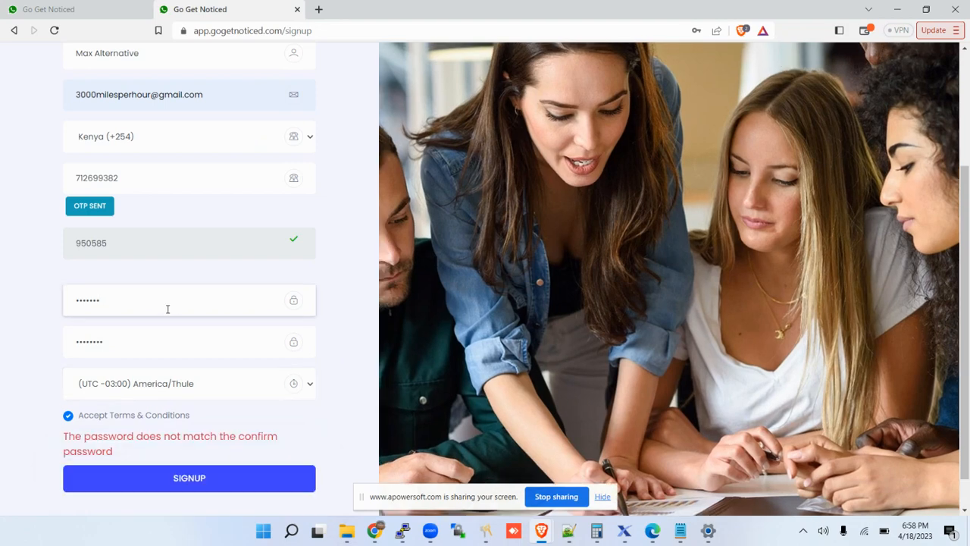
key(BackSpace)
key(BackSpace)
key(BackSpace)
key(BackSpace)
key(BackSpace)
key(BackSpace)
key(BackSpace)
text(********)
click(164, 331)
key(BackSpace)
key(BackSpace)
key(BackSpace)
key(BackSpace)
key(BackSpace)
key(BackSpace)
key(BackSpace)
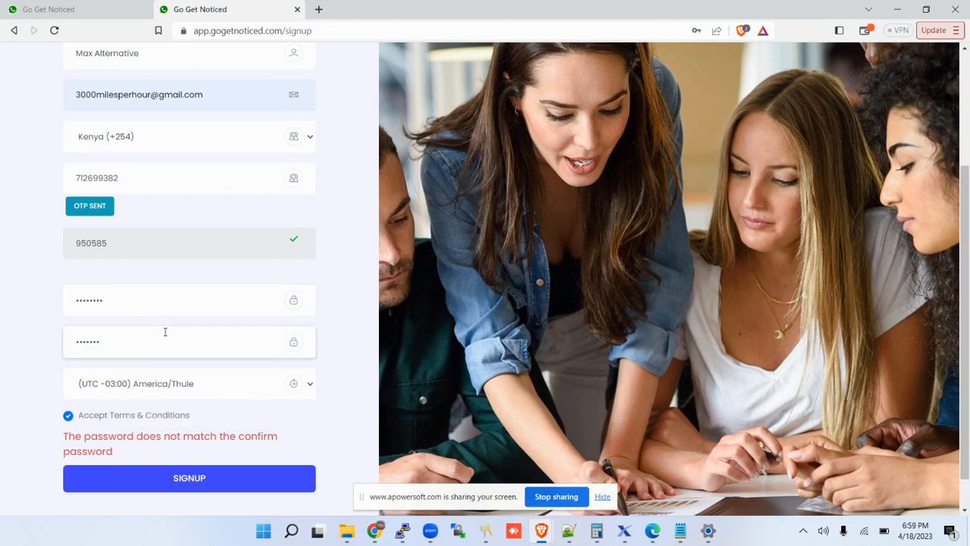
key(BackSpace)
text(********)
click(182, 482)
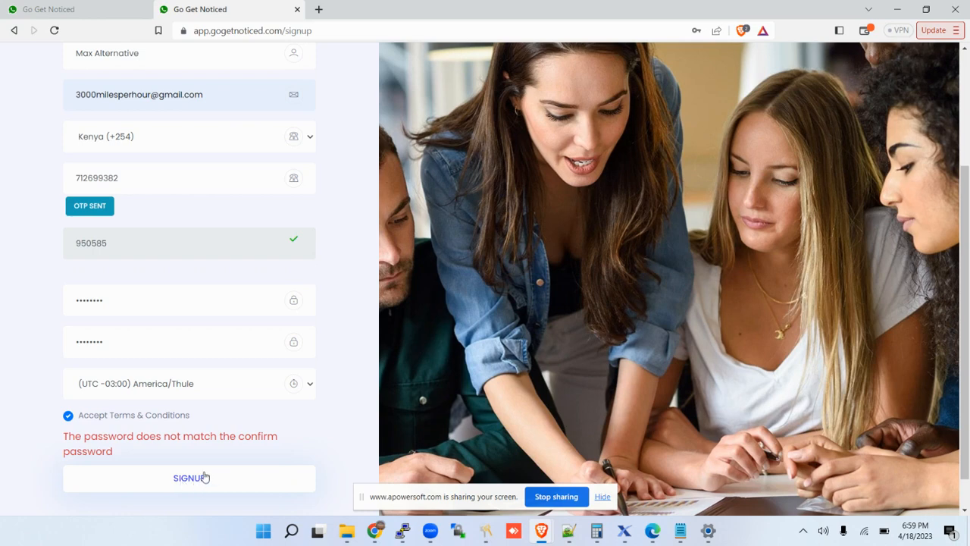
Retype both password fields so they match and submit the signup successfully
click(154, 285)
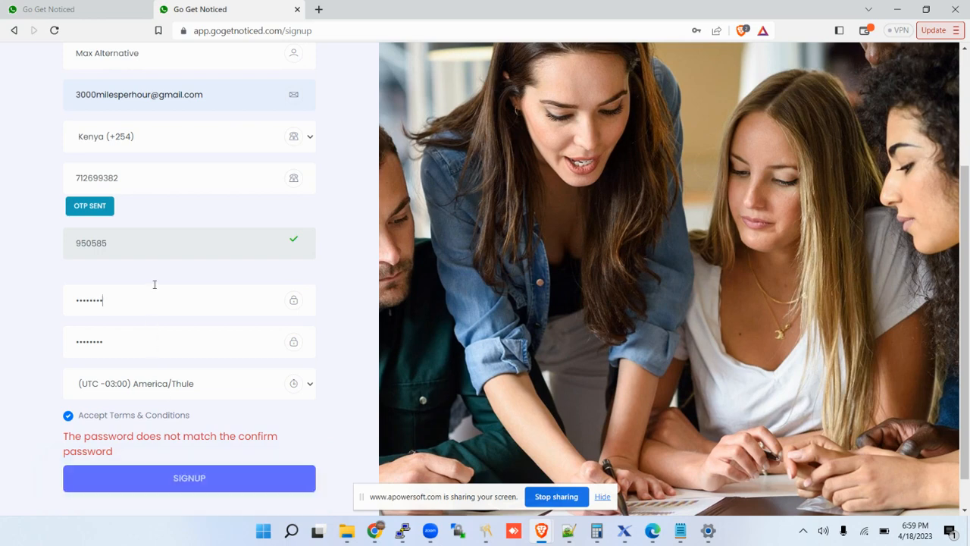
key(BackSpace)
key(BackSpace)
key(BackSpace)
key(BackSpace)
key(BackSpace)
key(BackSpace)
key(BackSpace)
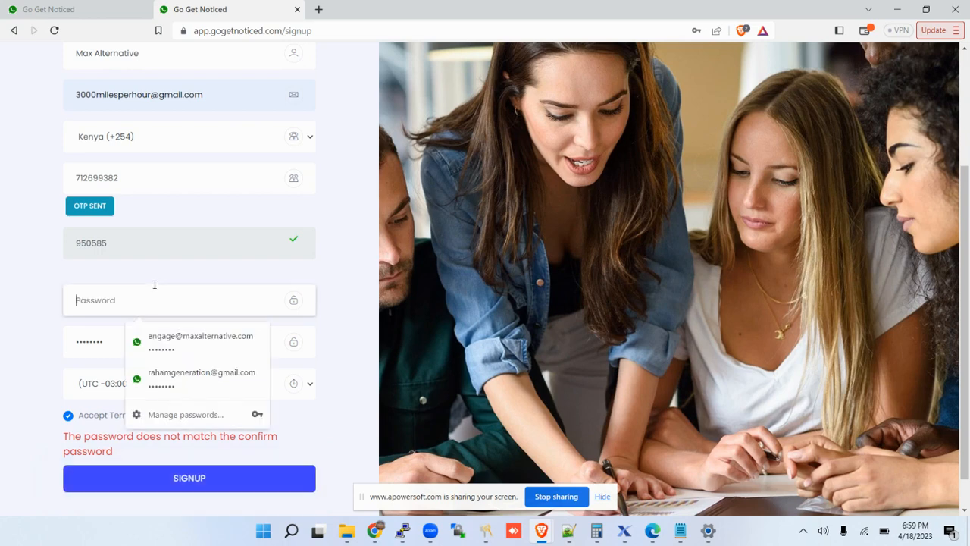
text(••••••••)
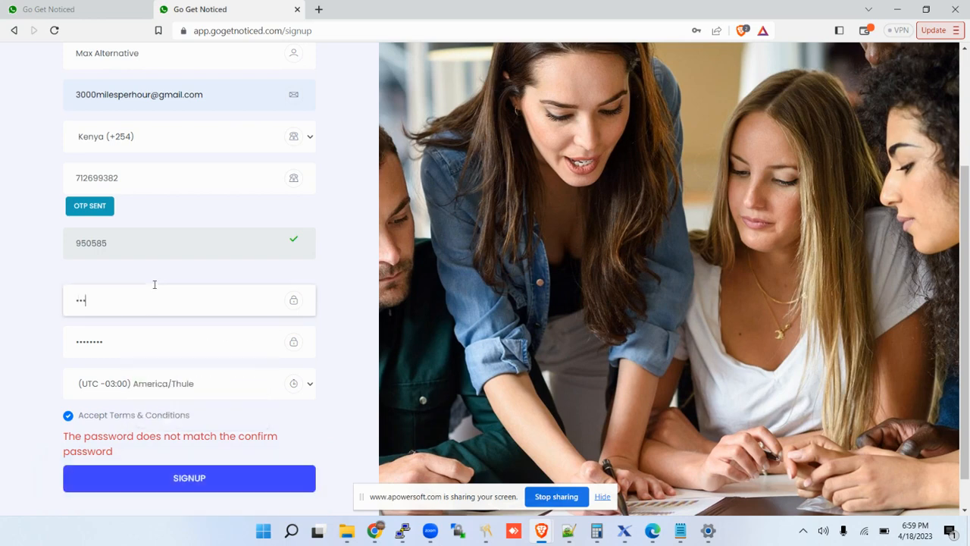
double_click(154, 343)
key(BackSpace)
text(•)
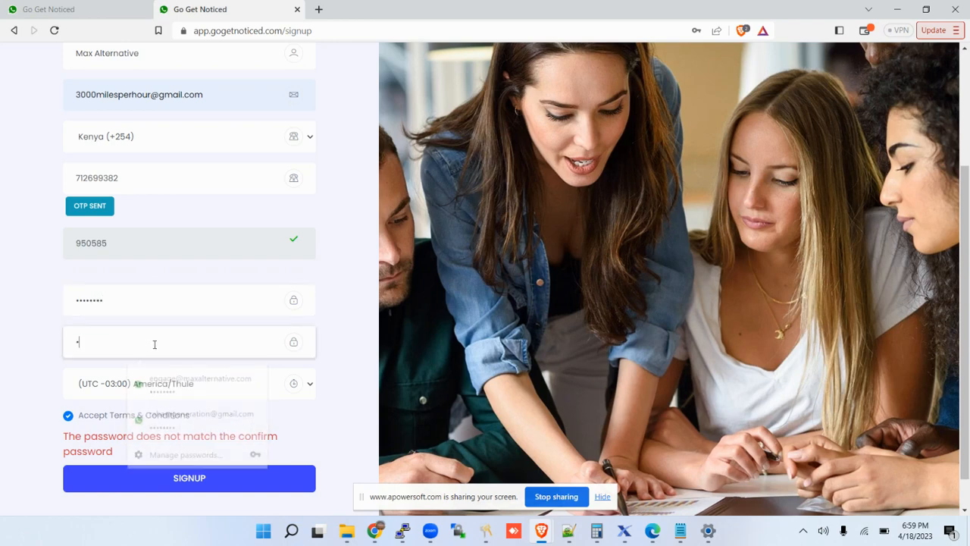
text(•••••••)
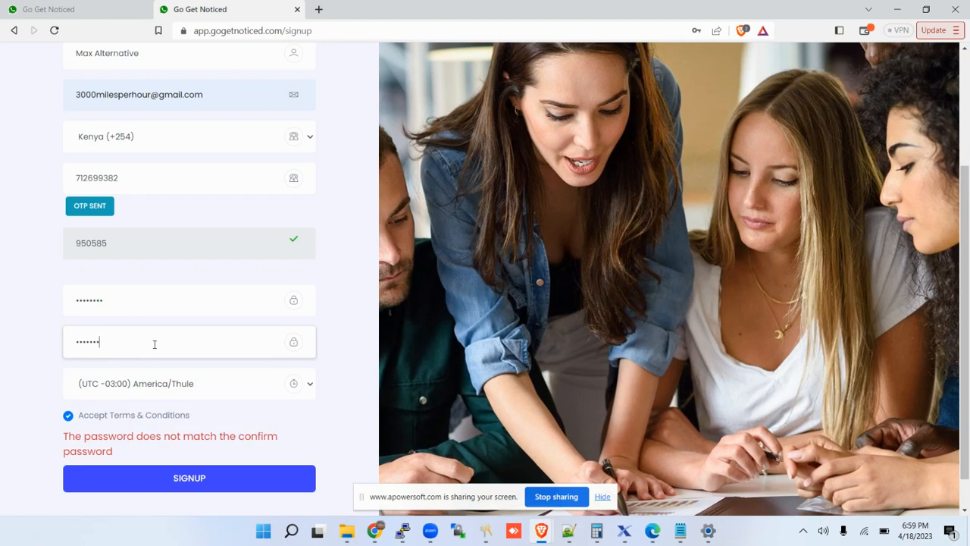
click(187, 486)
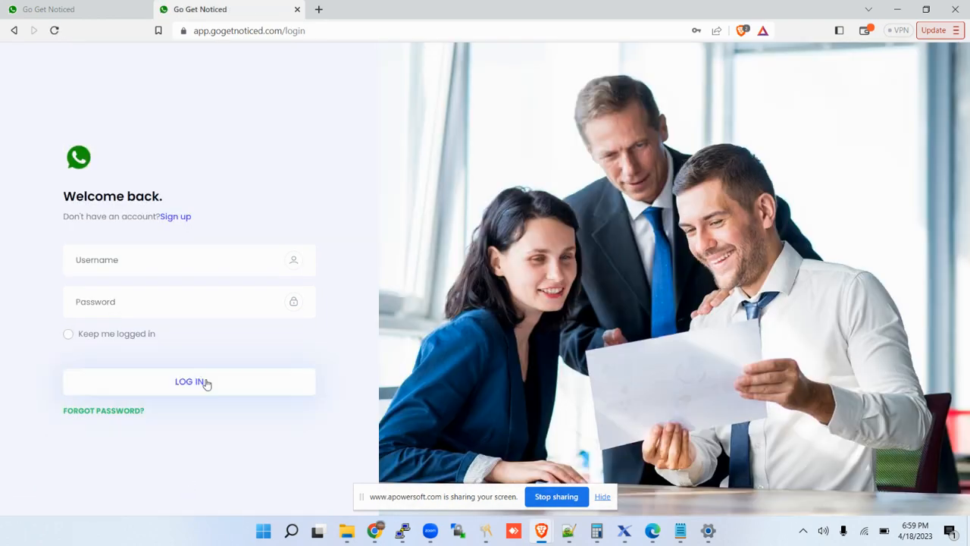
Log in with the saved e-mail and password, with Keep me logged in ticked
click(175, 261)
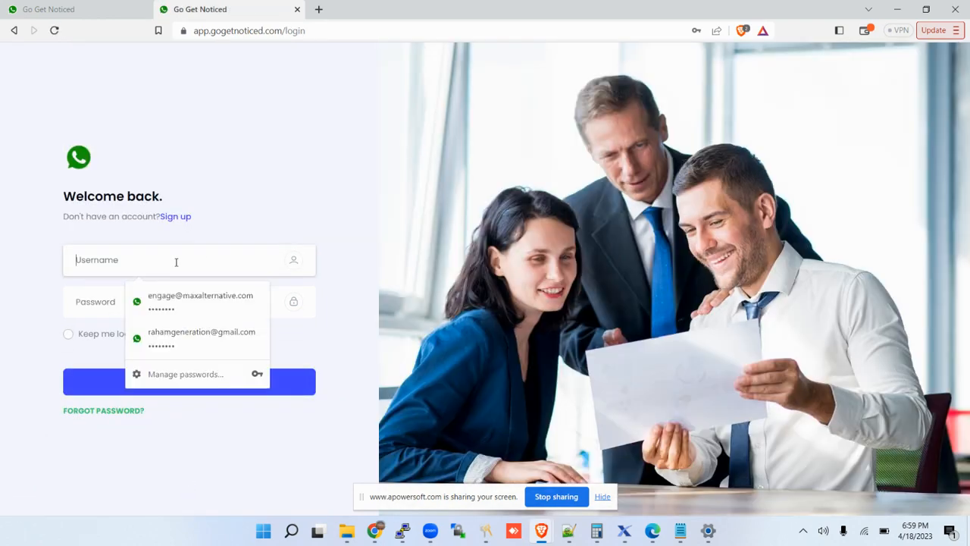
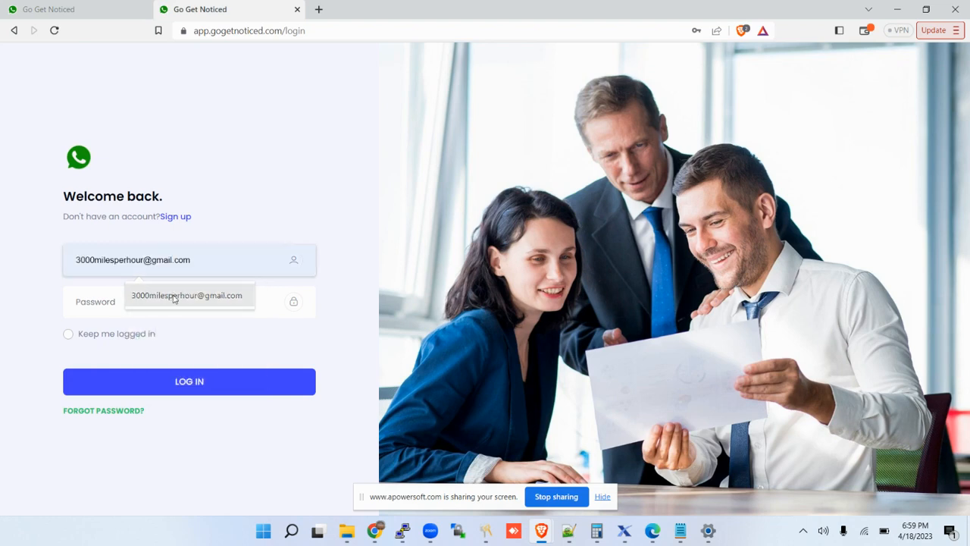
click(176, 295)
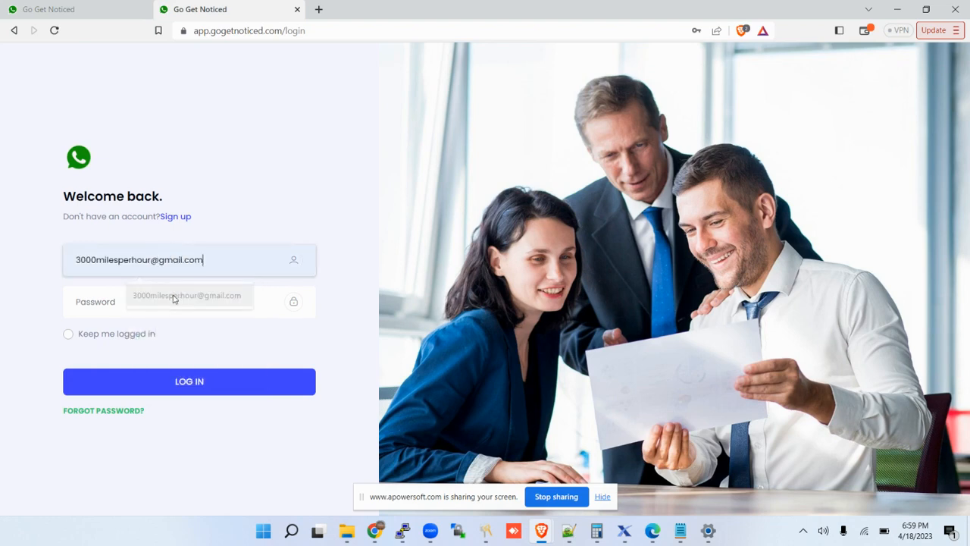
click(69, 334)
click(112, 311)
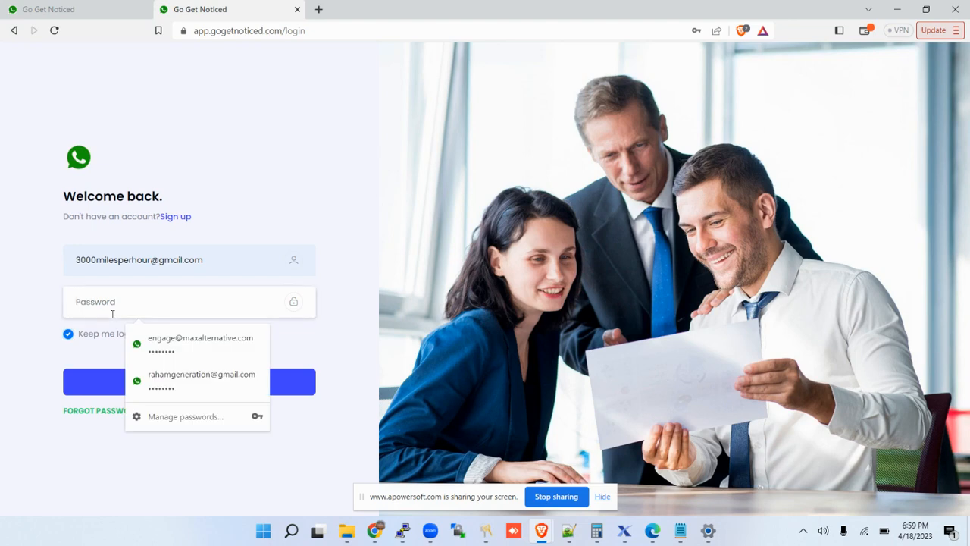
text(••••••••)
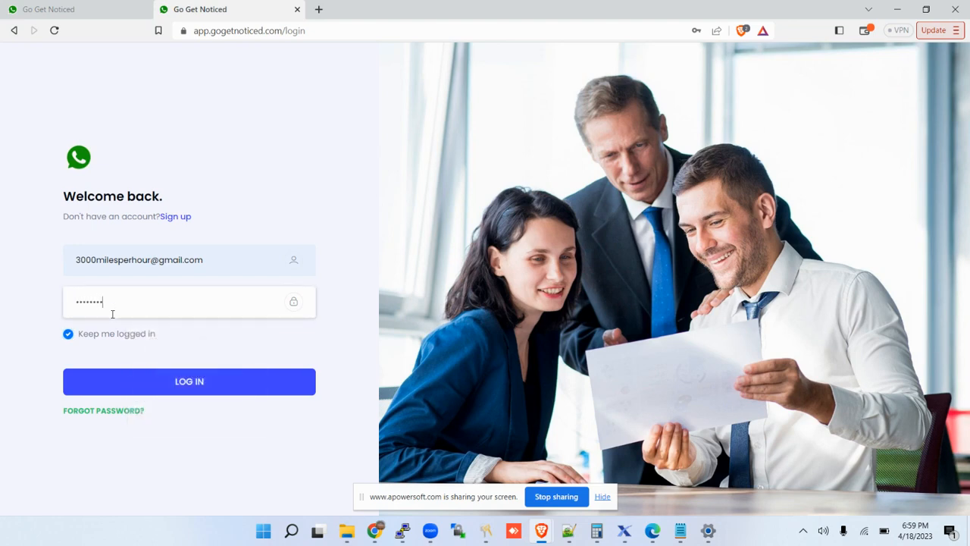
click(174, 393)
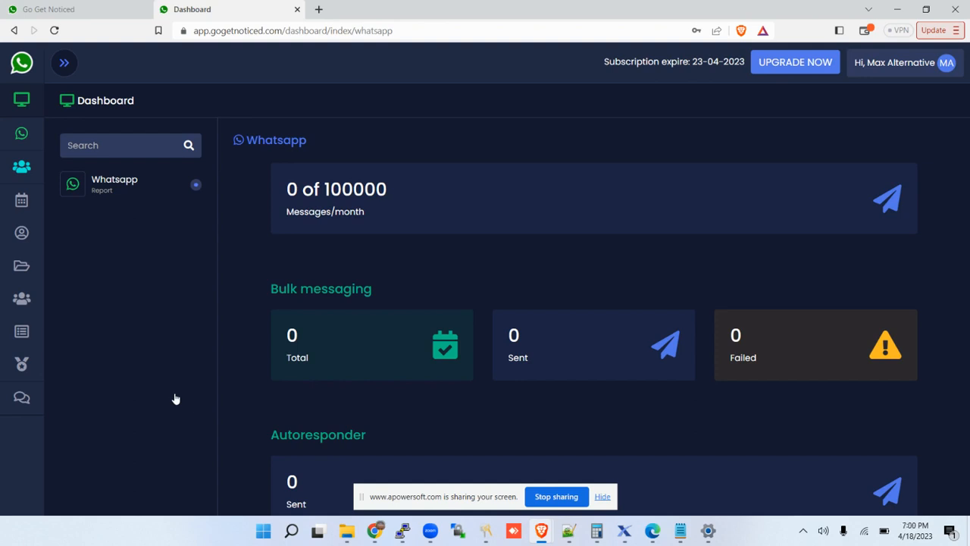
Go to the Whatsapp section from the left sidebar
mouse_move(42, 152)
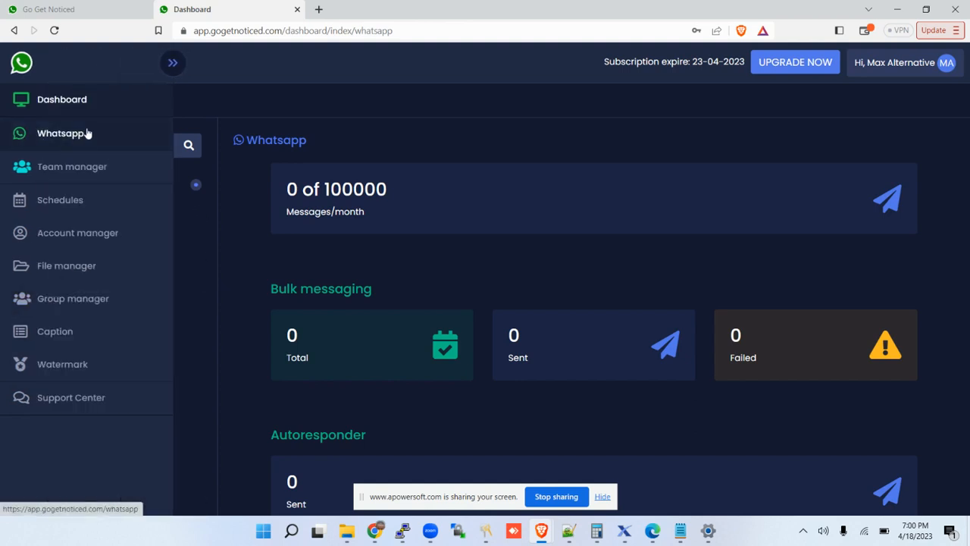
click(110, 133)
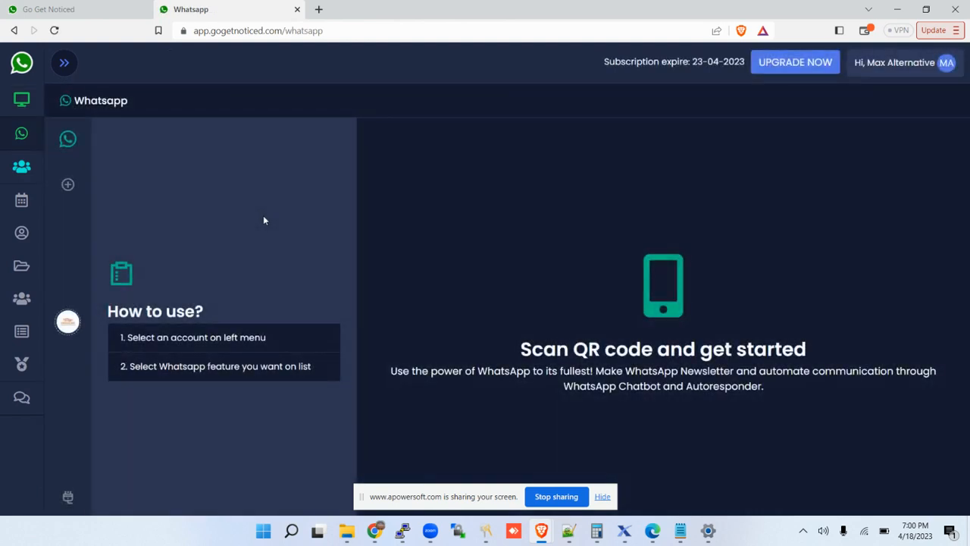
Dismiss the screen-sharing notice and add a new WhatsApp account via QR code
click(603, 496)
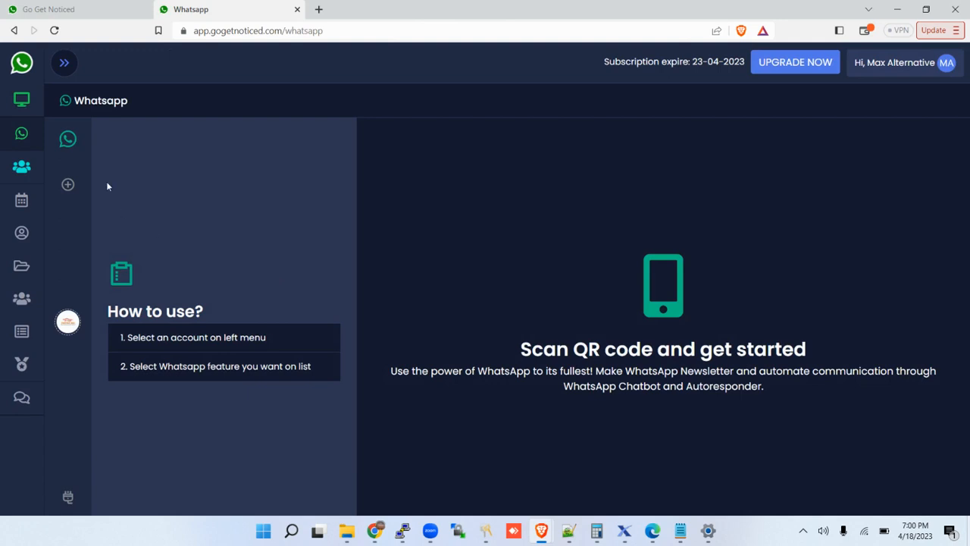
click(69, 188)
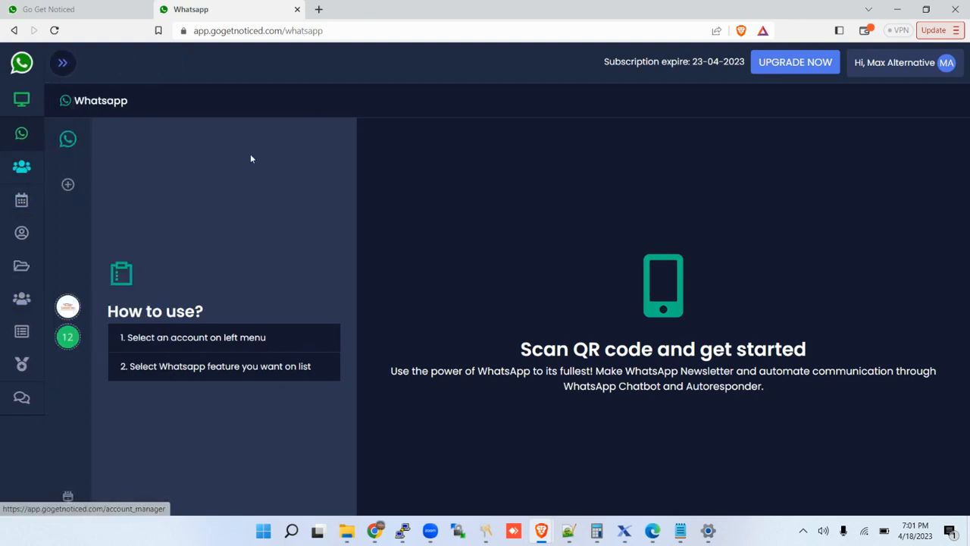
Select the newly added WhatsApp account and go to its Autoresponder settings
click(67, 338)
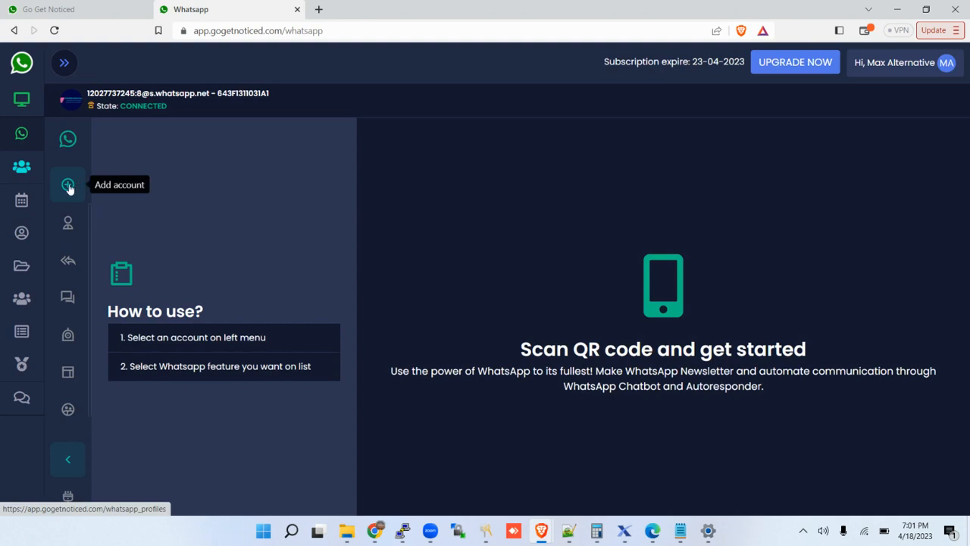
click(68, 227)
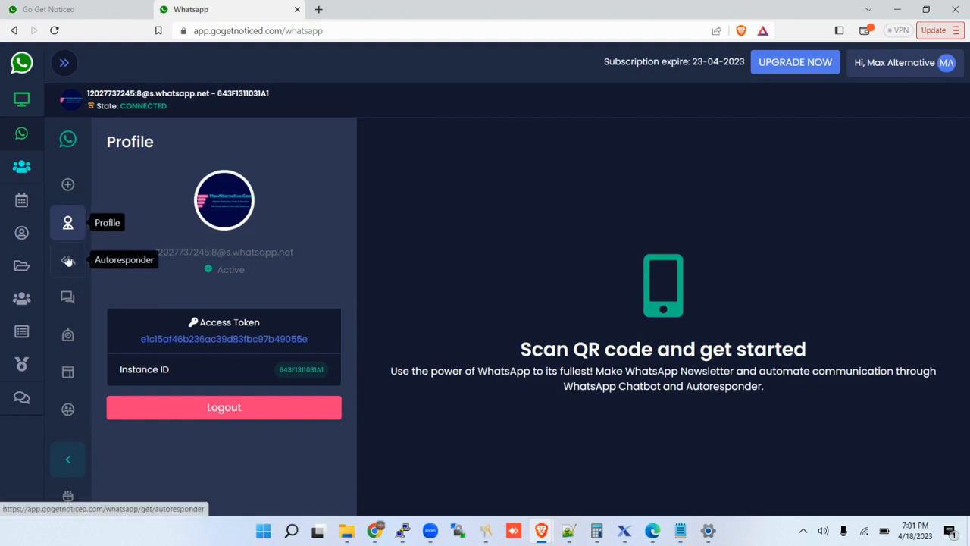
click(67, 260)
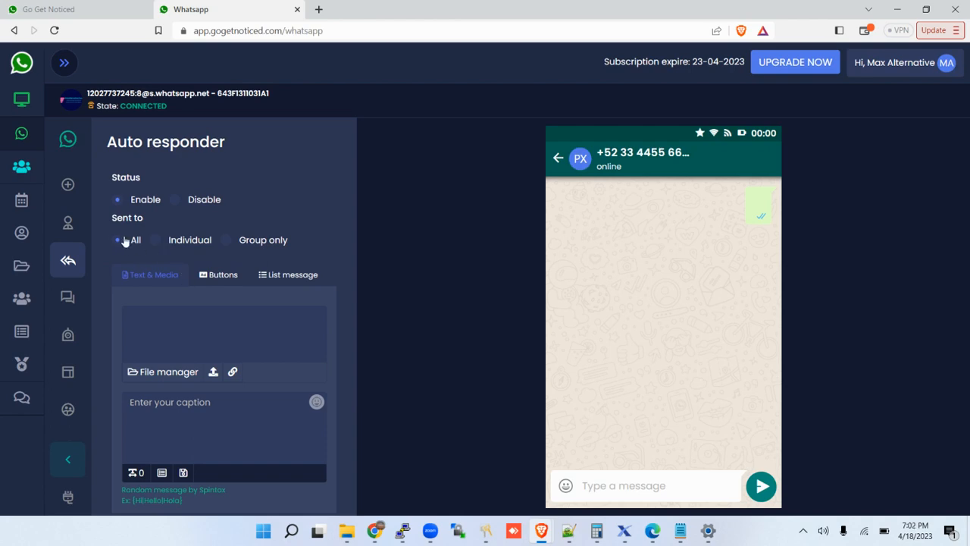
Send auto replies to Individual chats, keep resubmit at 1 minute, and copy the {Hi|Hello|Hola} example
click(156, 242)
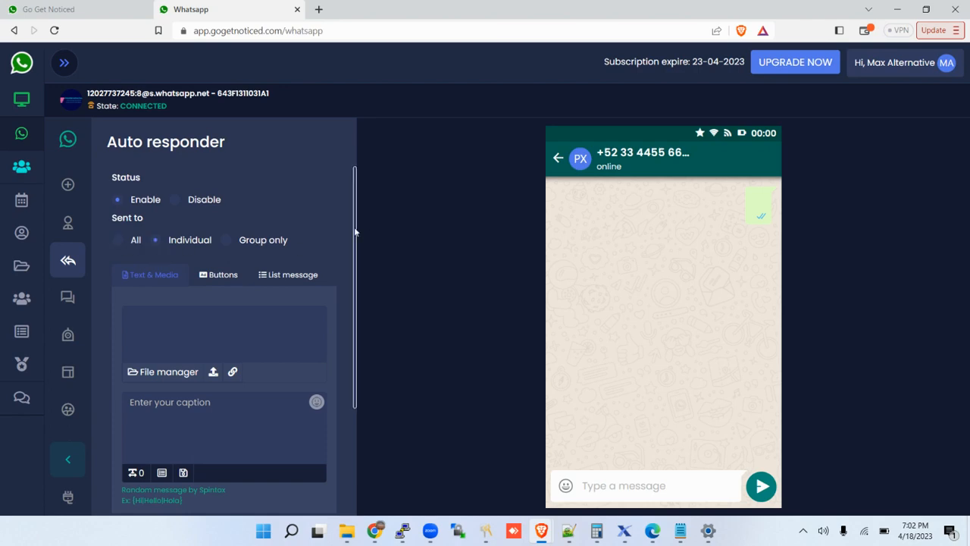
scroll(355, 231, down, 3)
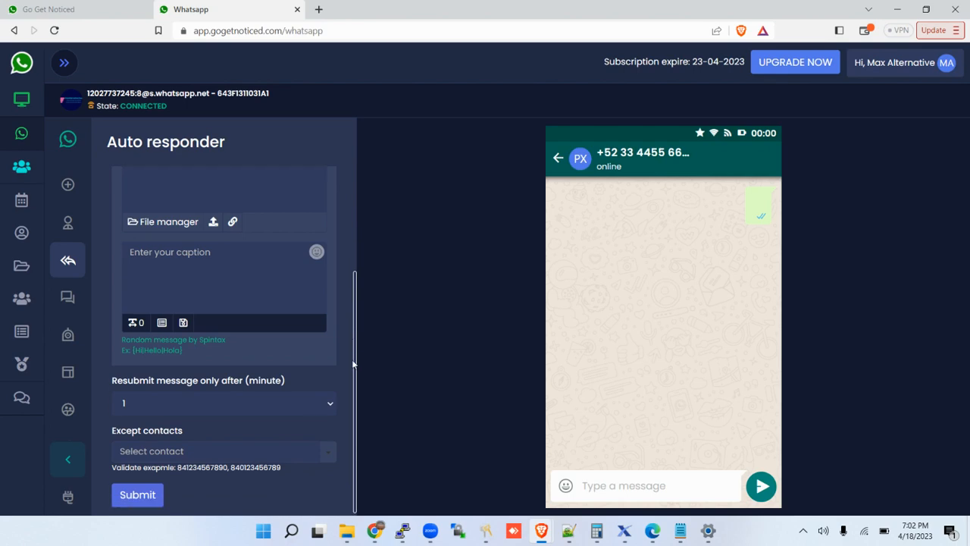
click(297, 405)
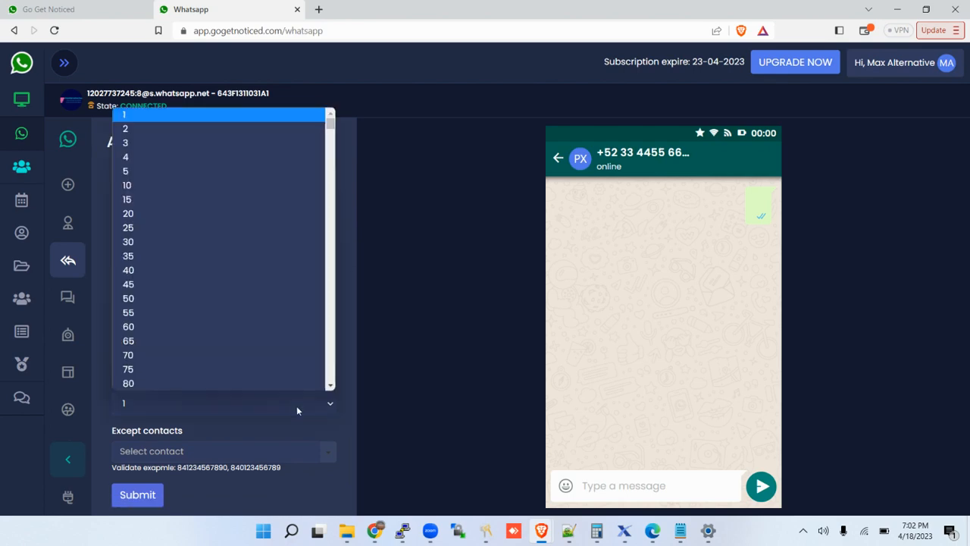
click(297, 405)
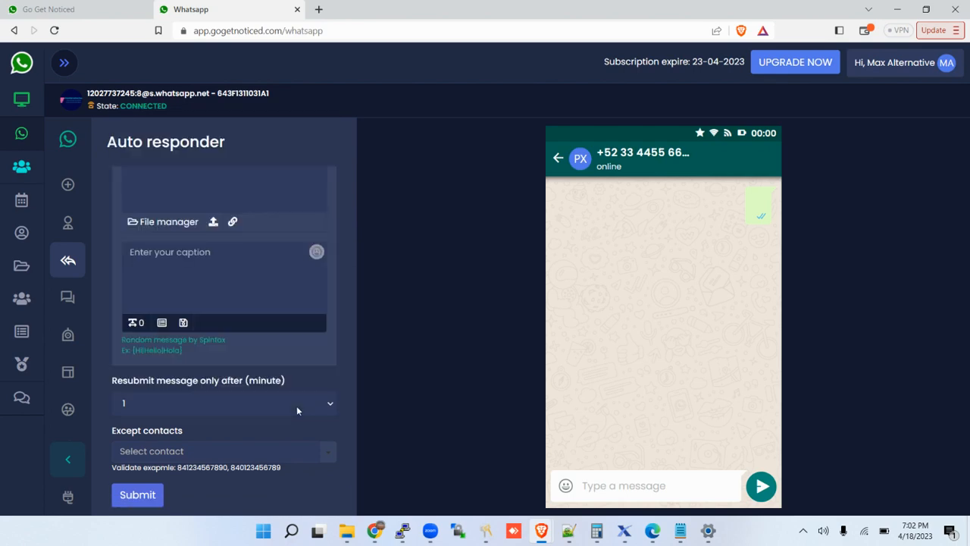
click(310, 450)
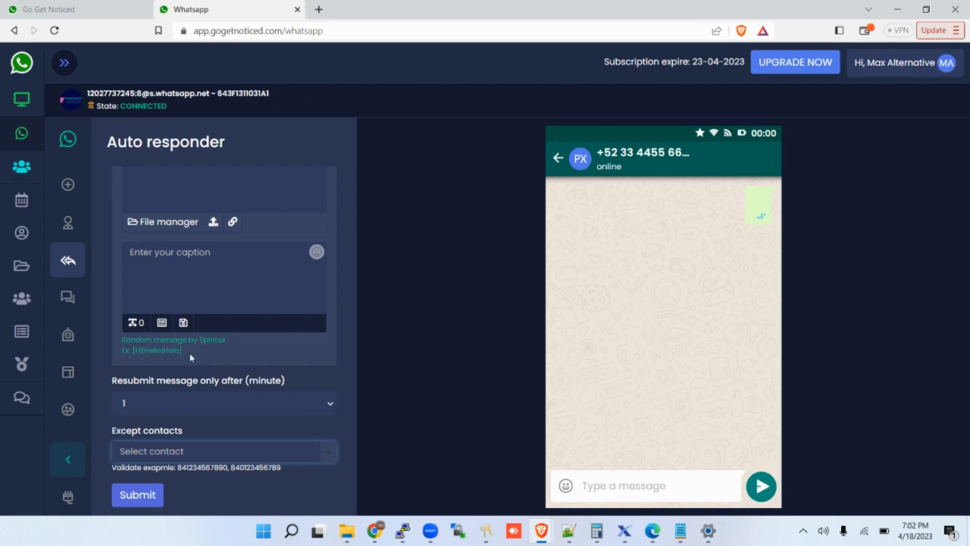
drag(184, 350, 134, 349)
key(ctrl+c)
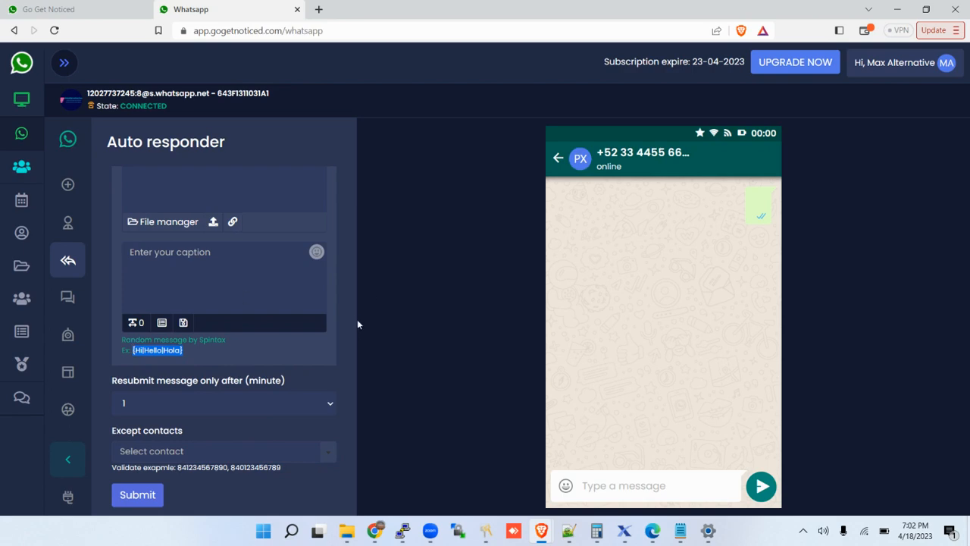
click(268, 244)
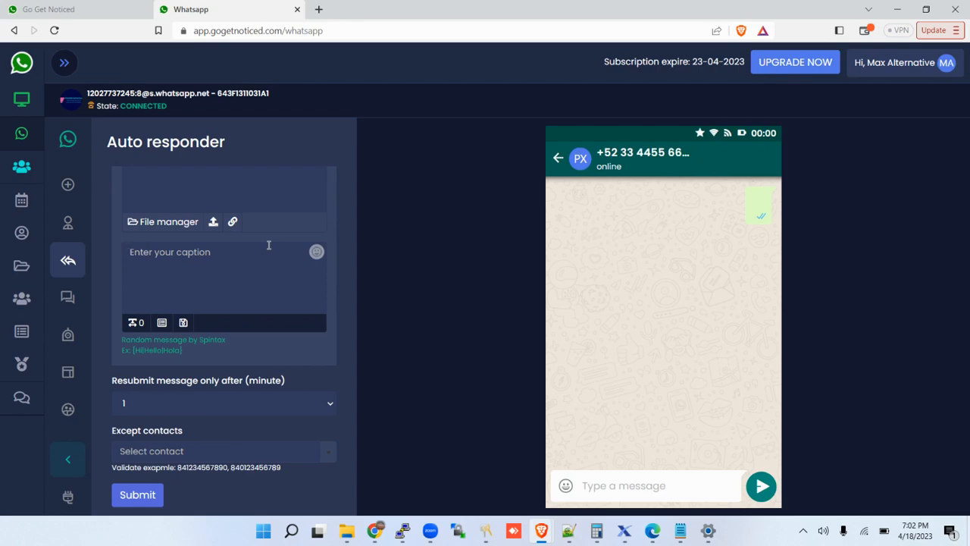
Paste {Hi|Hello|Hola} into the caption and add {Property|Real Estate|Housing} on a second line
key(ctrl+v)
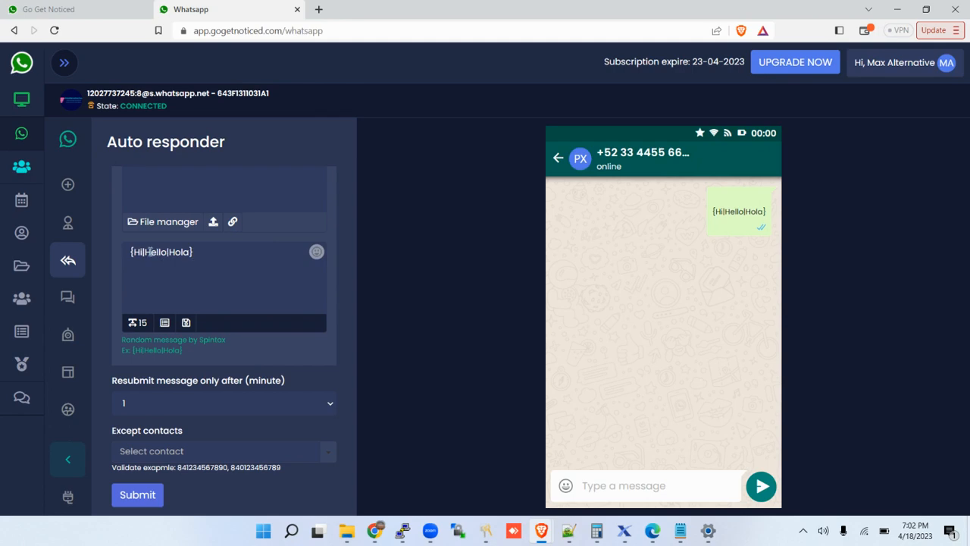
key(Return)
key(Return)
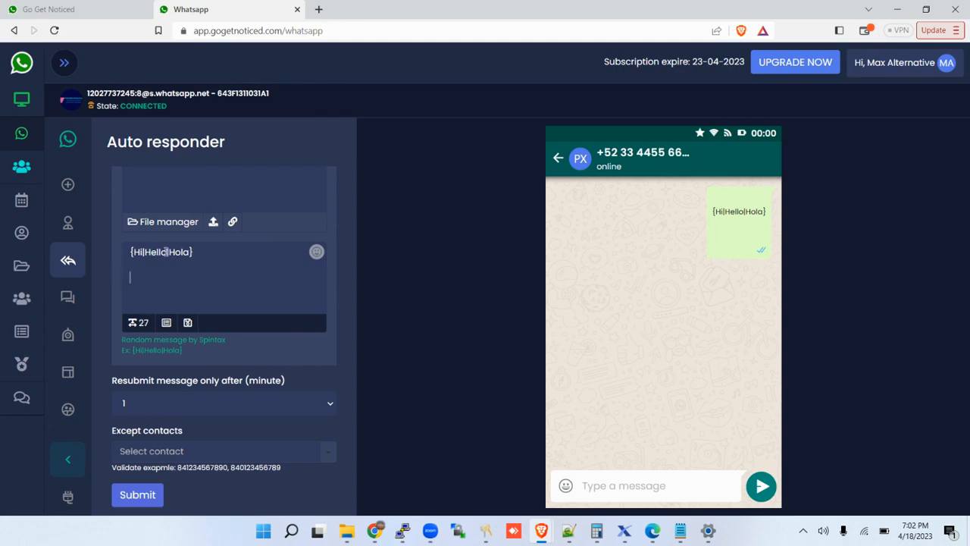
text({Porpo)
key(BackSpace)
key(BackSpace)
key(BackSpace)
key(BackSpace)
text(ropne)
key(BackSpace)
key(BackSpace)
text(erty)
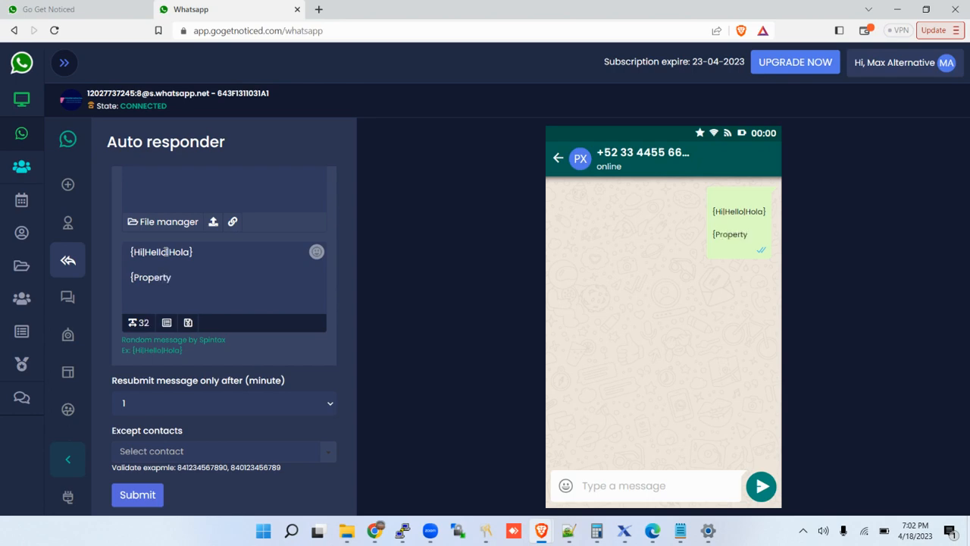
text(|Real)
text(Estate)
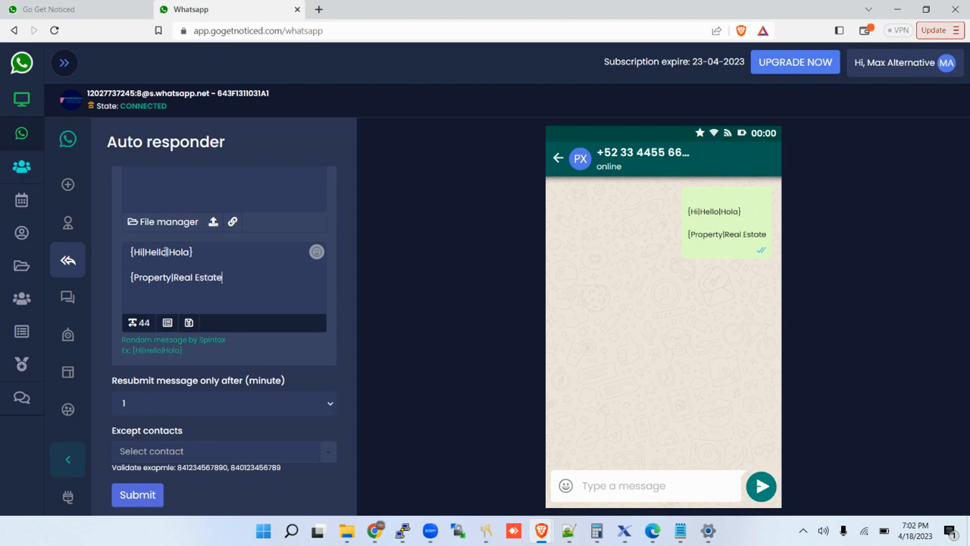
text(|Hisung)
key(BackSpace)
key(BackSpace)
key(BackSpace)
key(BackSpace)
key(BackSpace)
text(ou)
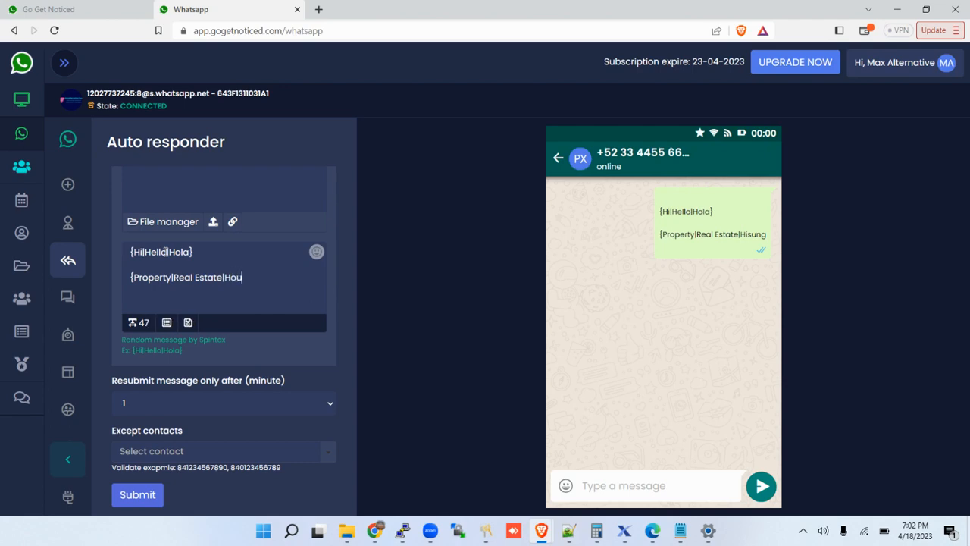
text(sin)
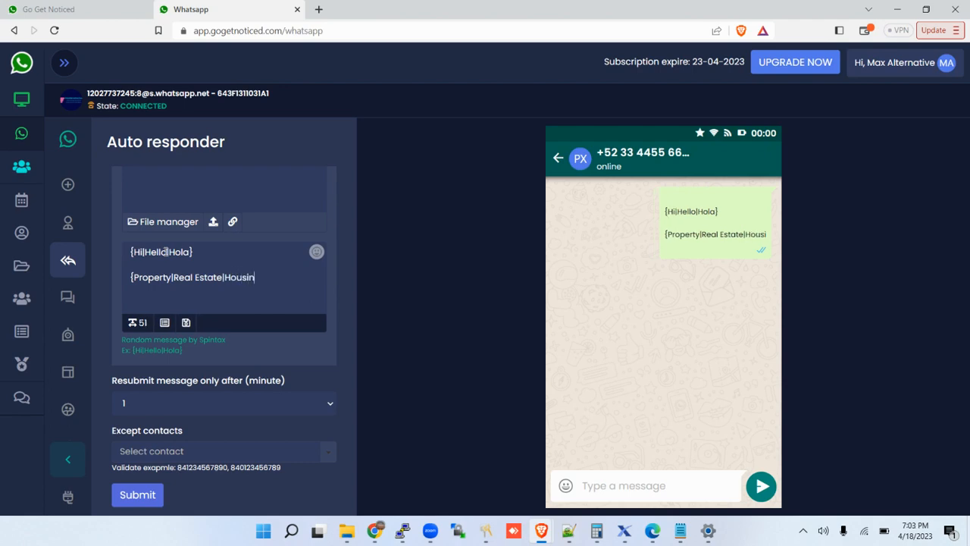
text(g})
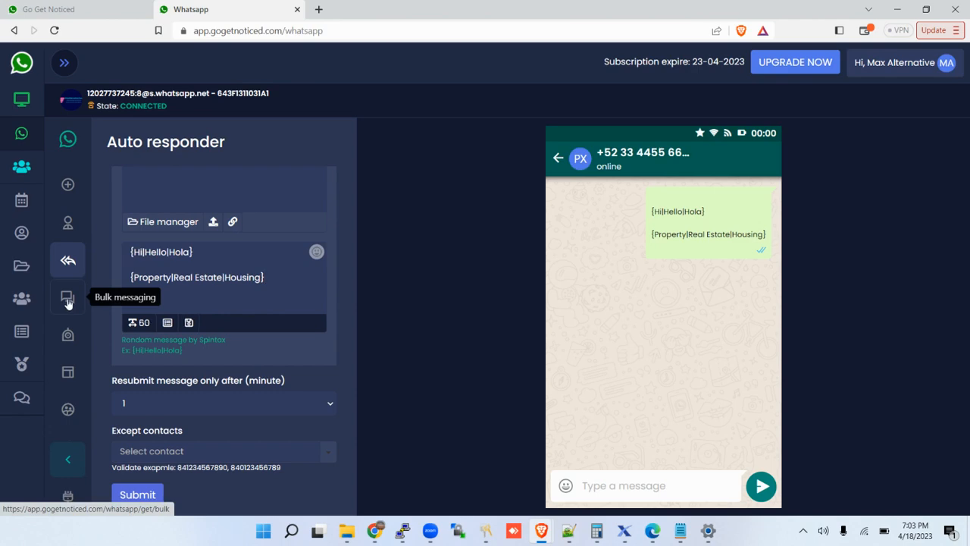
Add a new bulk-messaging contact group named 'Testing Zone' from the Contact group list
click(67, 300)
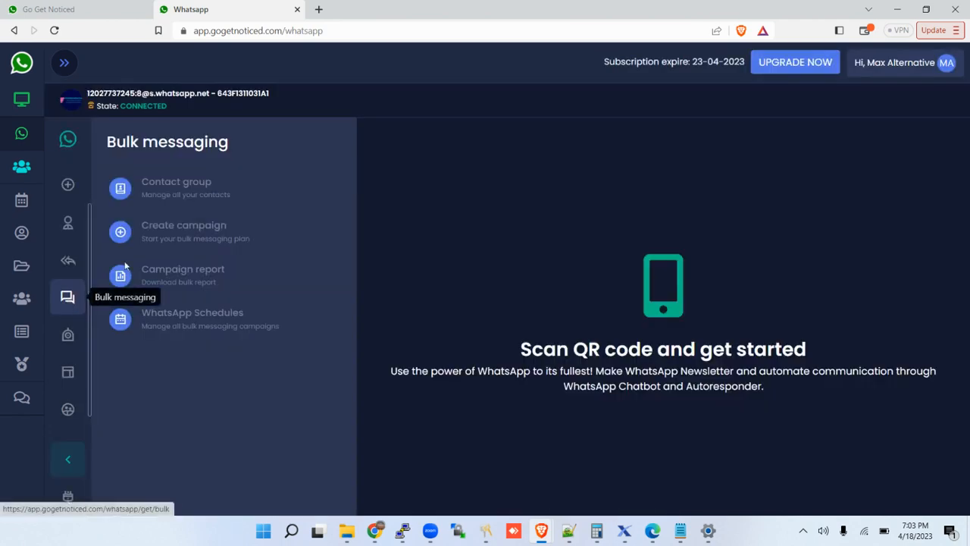
click(238, 193)
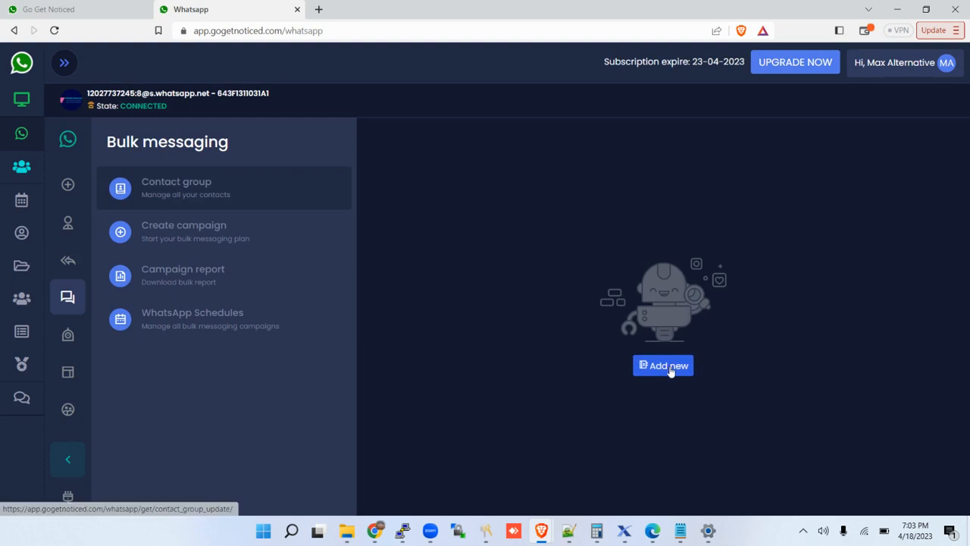
click(670, 370)
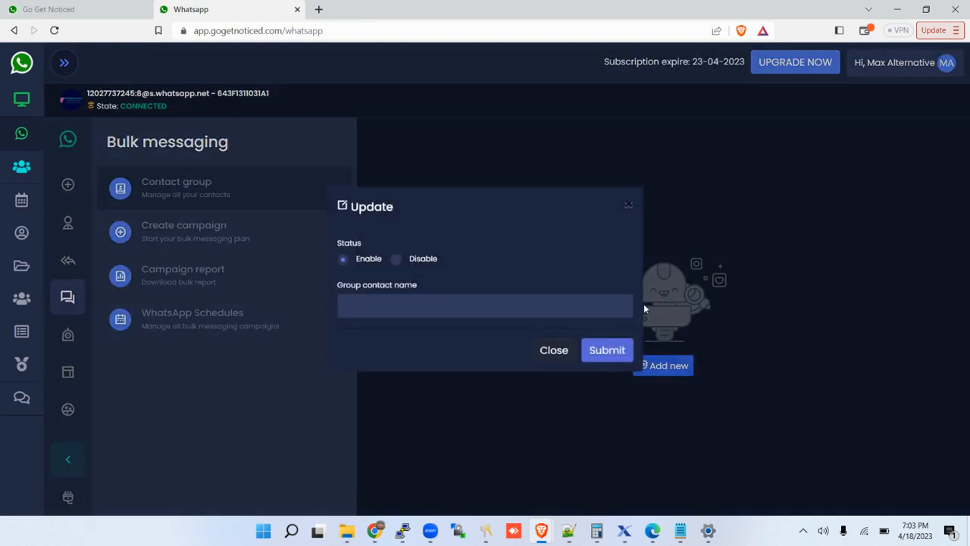
click(483, 302)
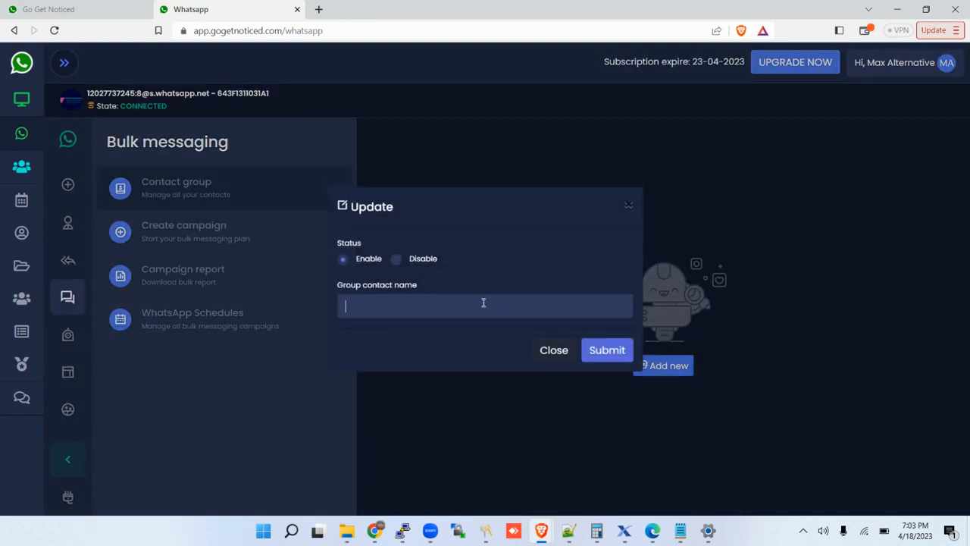
text(Test)
key(BackSpace)
text(ting Zone)
click(602, 349)
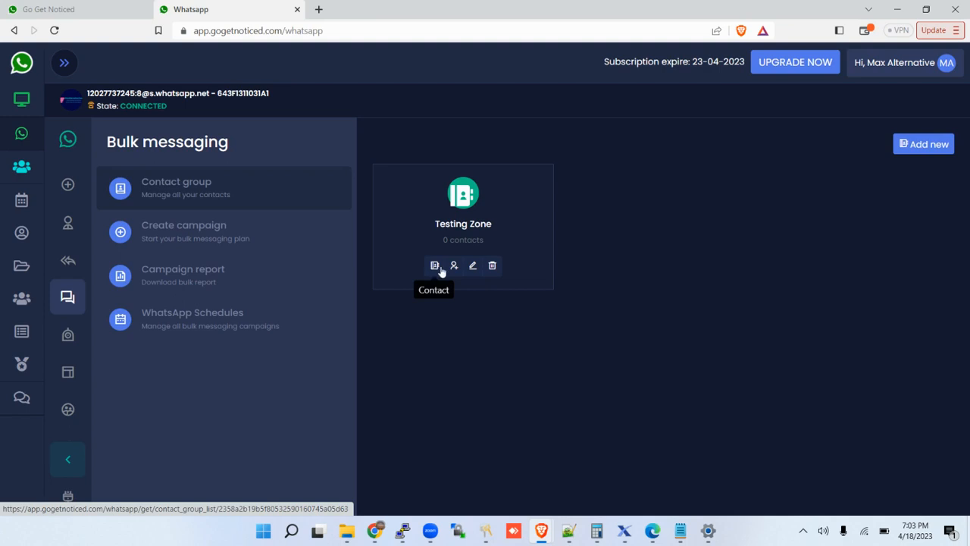
Open Testing Zone's contact import on the 'Import data from form' tab and type a phone number
click(454, 267)
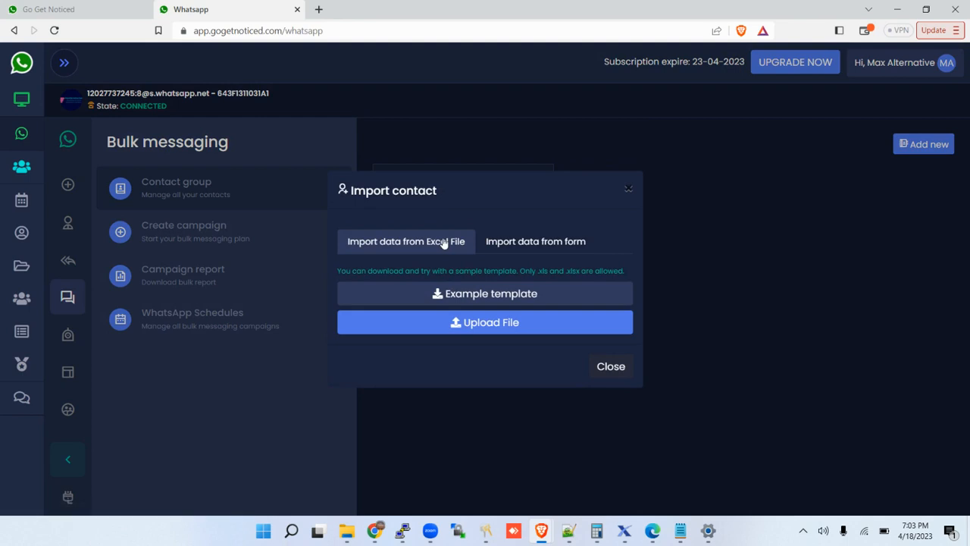
click(527, 249)
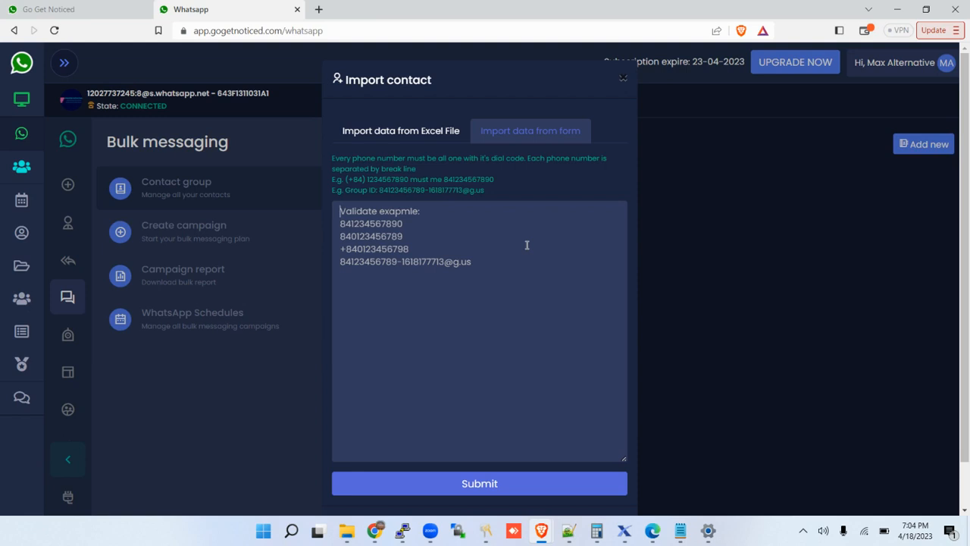
click(527, 245)
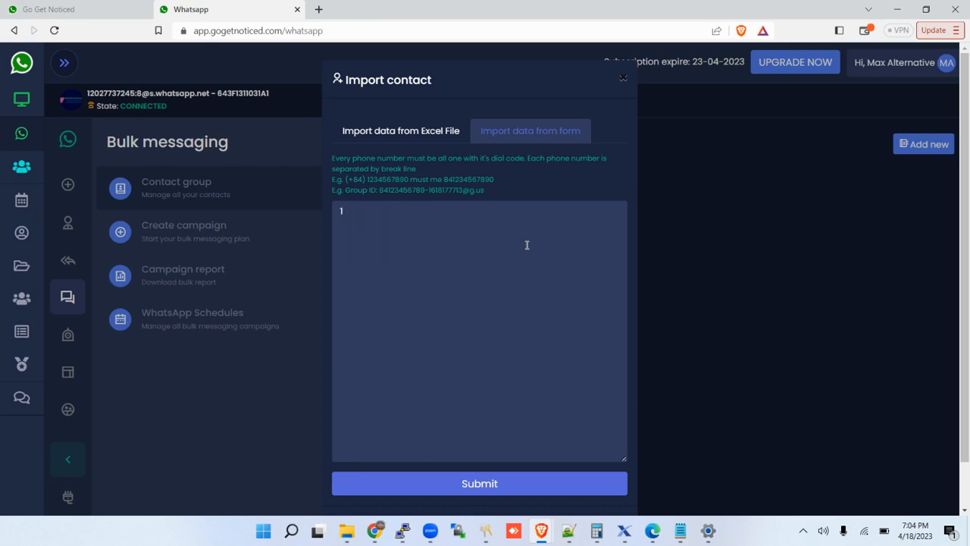
Check the phone-format hint and rewrite the entry as a +254 phone number
key(ctrl+a)
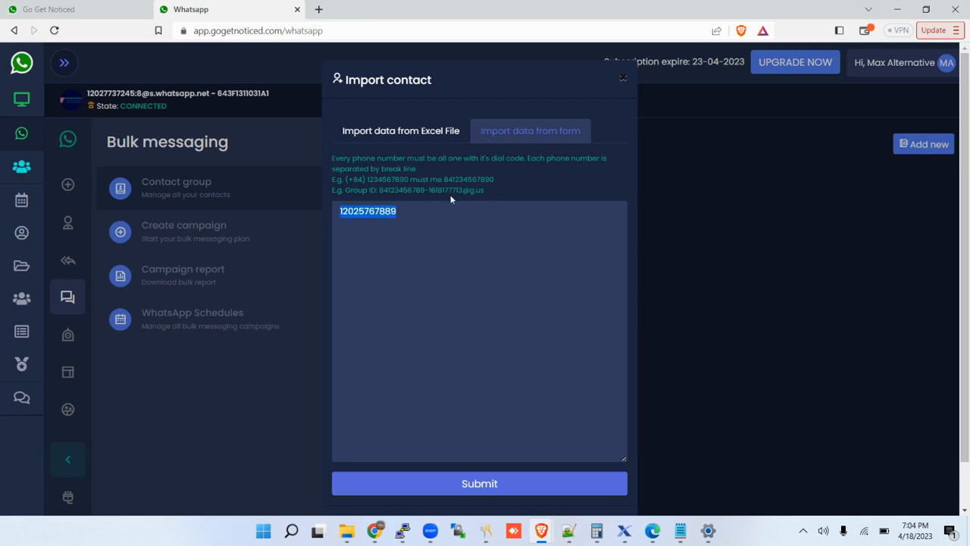
triple_click(477, 177)
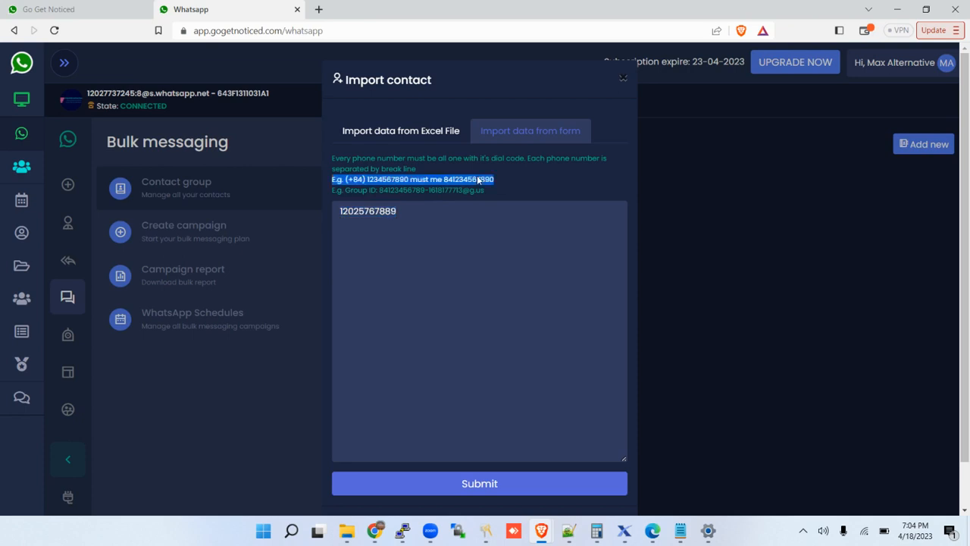
click(478, 177)
drag(501, 180, 447, 181)
click(472, 249)
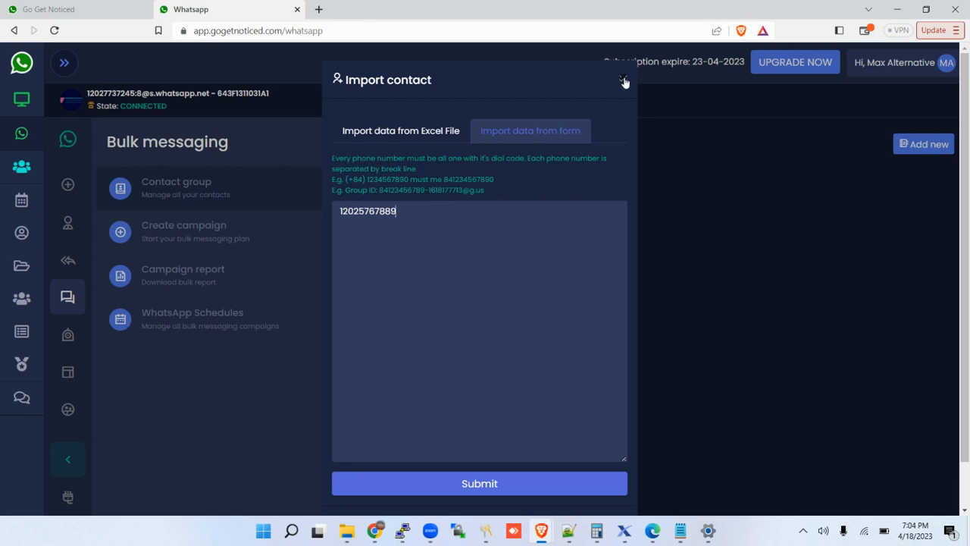
key(BackSpace)
key(BackSpace)
key(BackSpace)
key(BackSpace)
key(BackSpace)
key(BackSpace)
key(BackSpace)
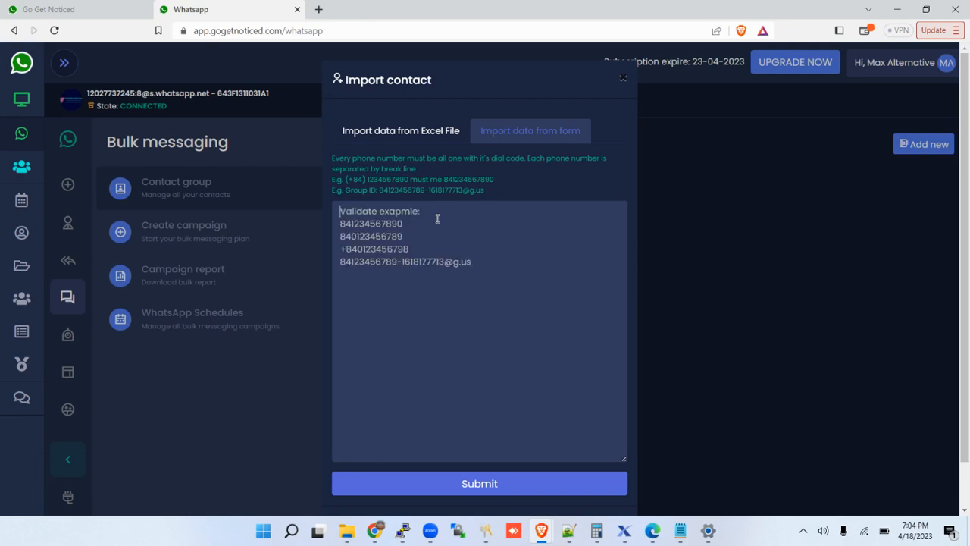
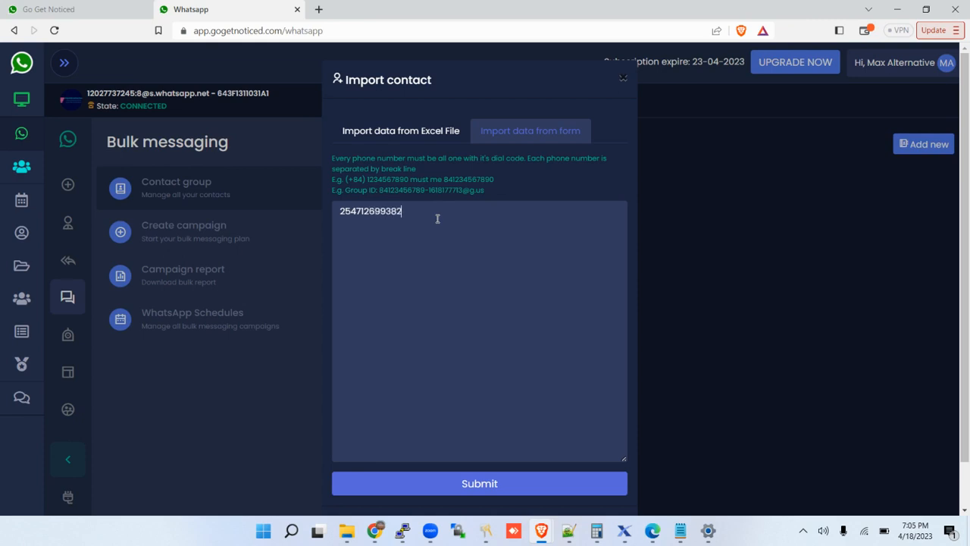
Save the contact, then start a campaign named Testing Zone for the Testing Zone group
click(491, 484)
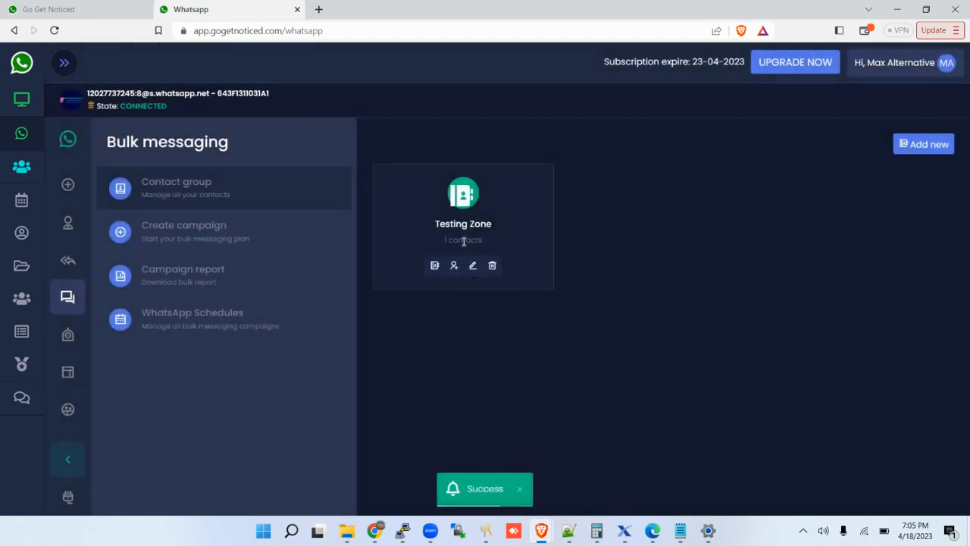
click(184, 239)
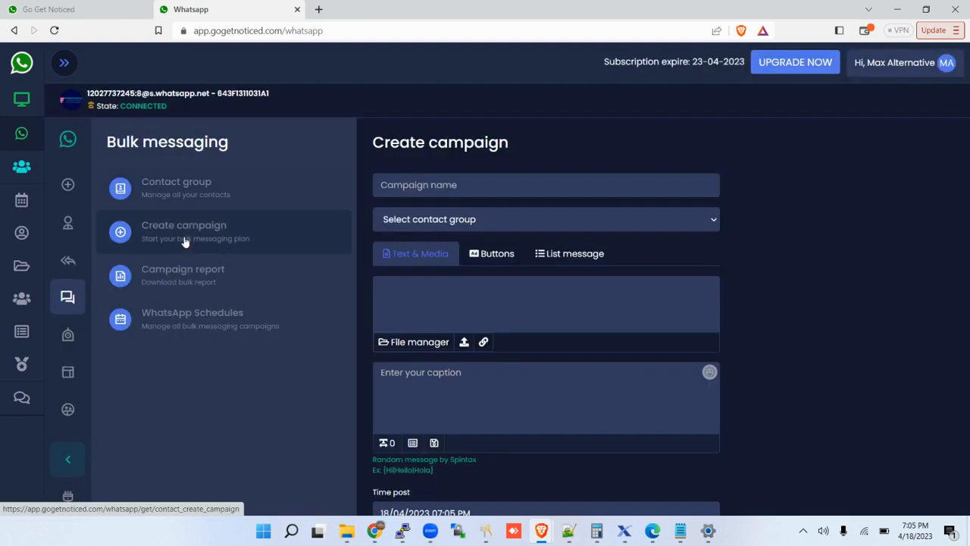
click(487, 188)
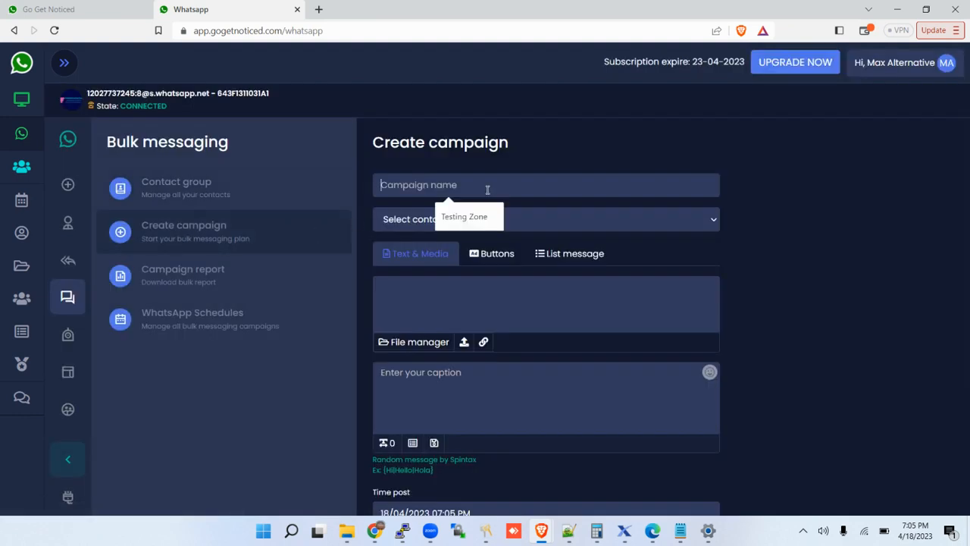
click(476, 215)
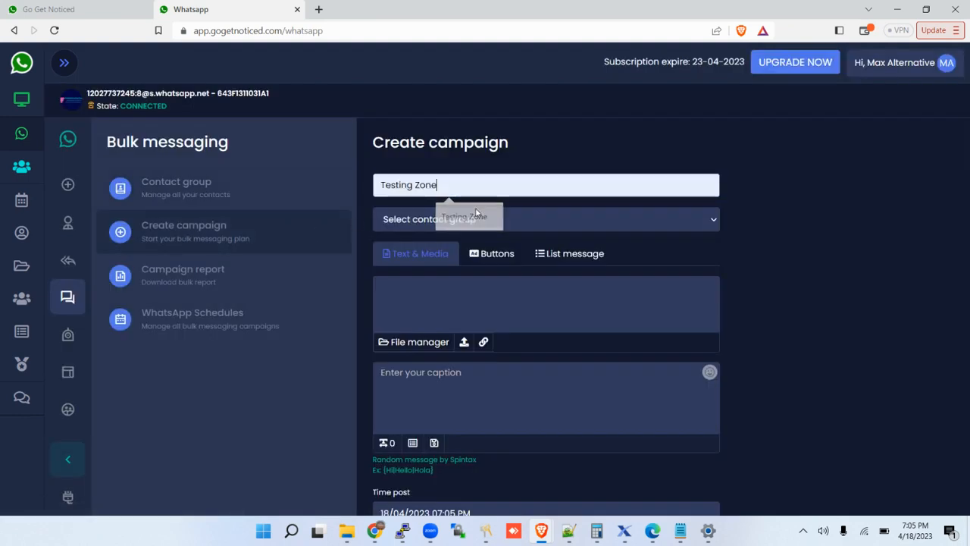
click(521, 218)
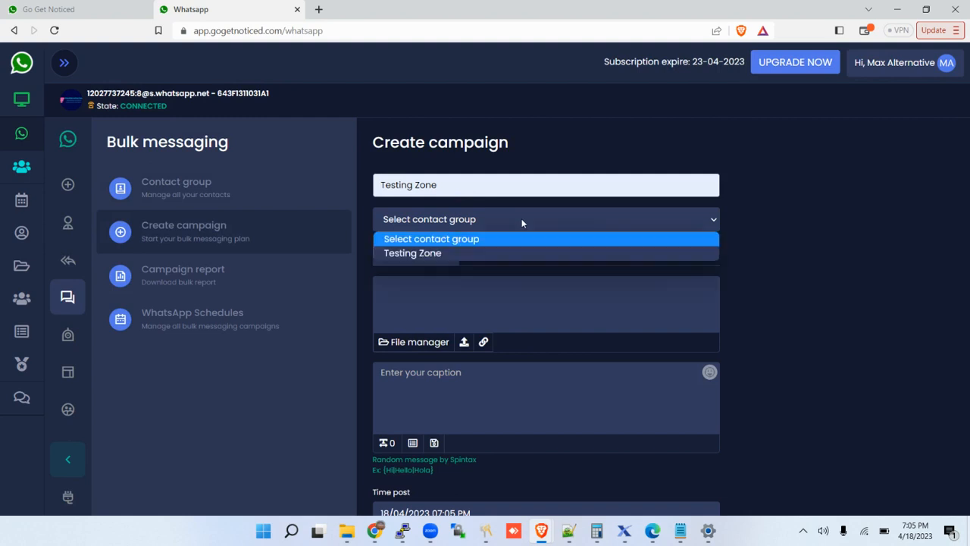
click(466, 255)
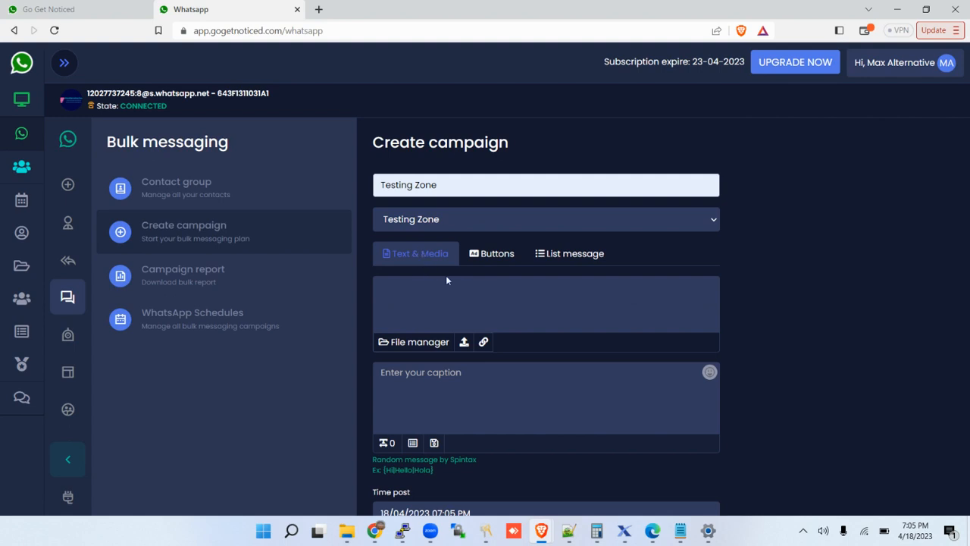
Paste the {Hi|Hello|Hola} spintax example as the campaign caption
click(428, 374)
drag(435, 470, 385, 472)
key(ctrl+c)
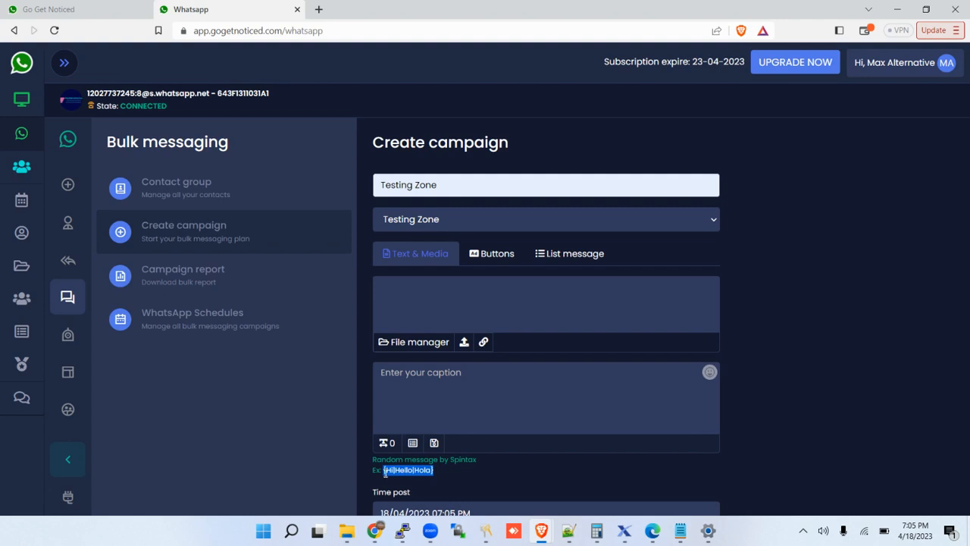
click(428, 391)
key(ctrl+v)
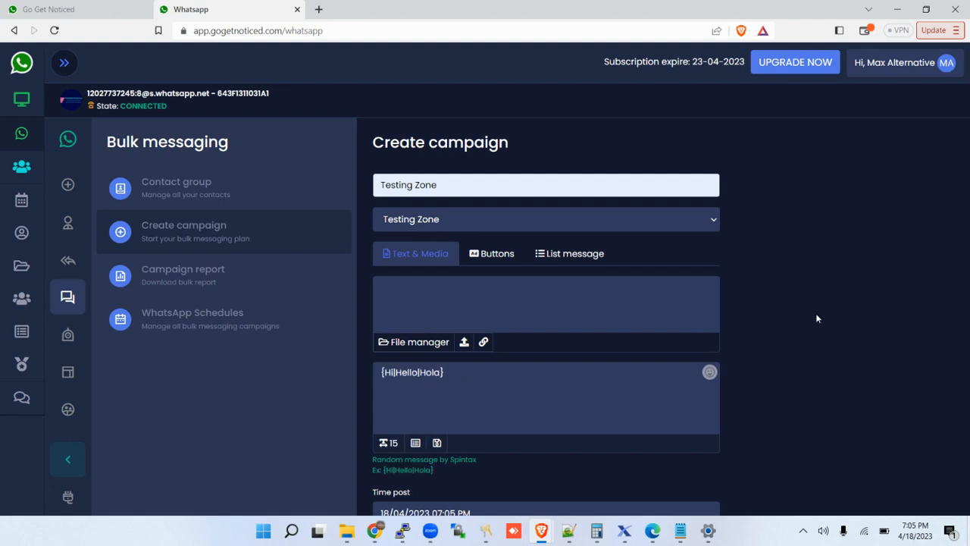
drag(969, 263, 969, 422)
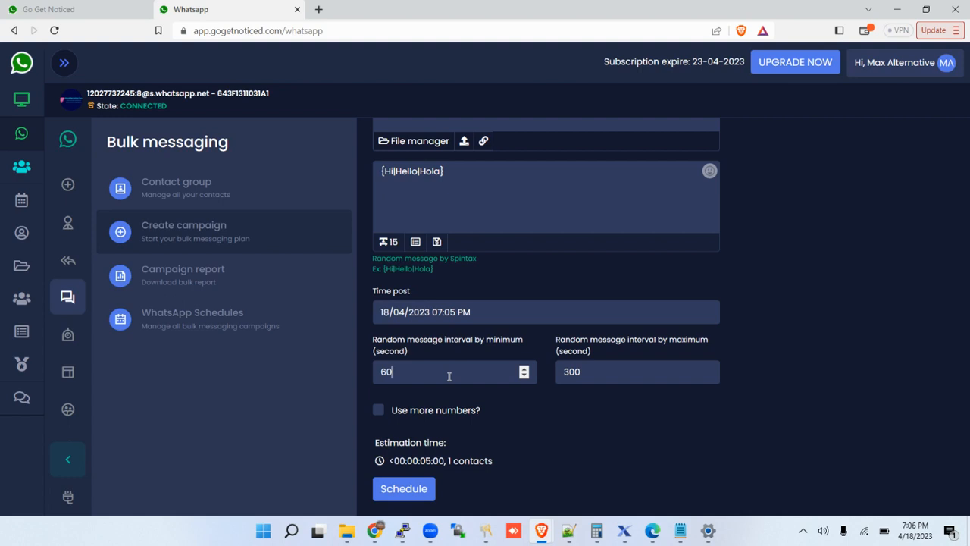
Change the message interval to a 180-second minimum and 600-second maximum
key(BackSpace)
key(BackSpace)
text(300)
key(BackSpace)
text(6)
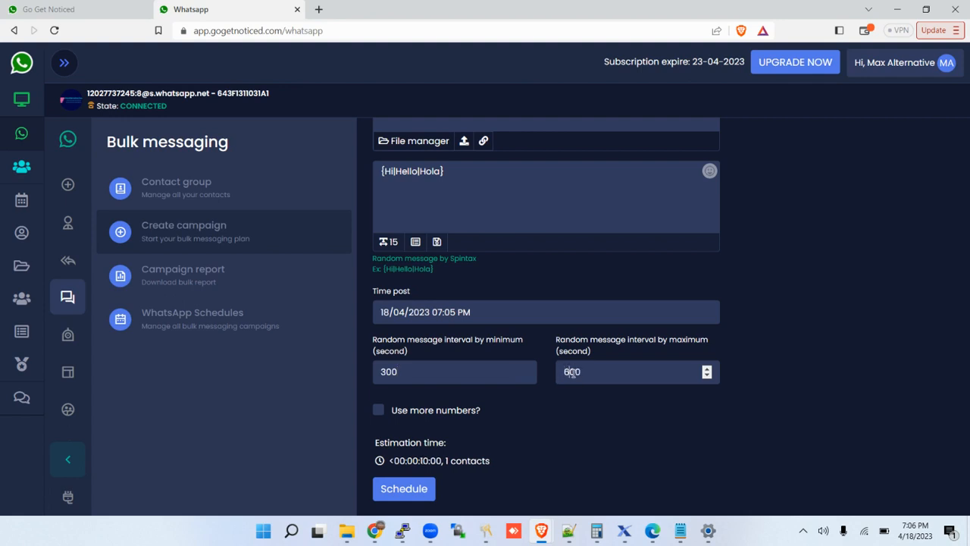
click(388, 373)
key(BackSpace)
text(1)
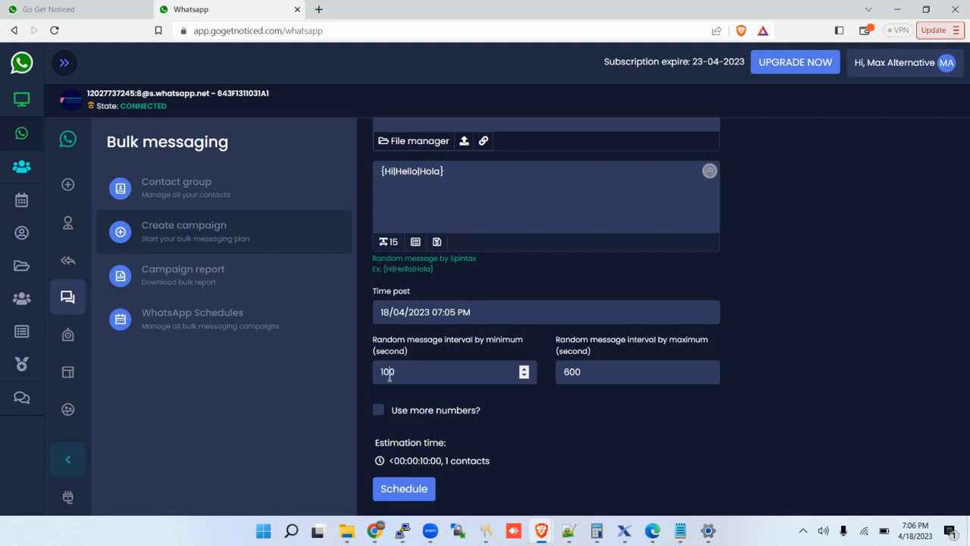
key(Delete)
text(80)
Turn on 'Use more numbers?' and check the extra-phones list, which is empty
click(378, 411)
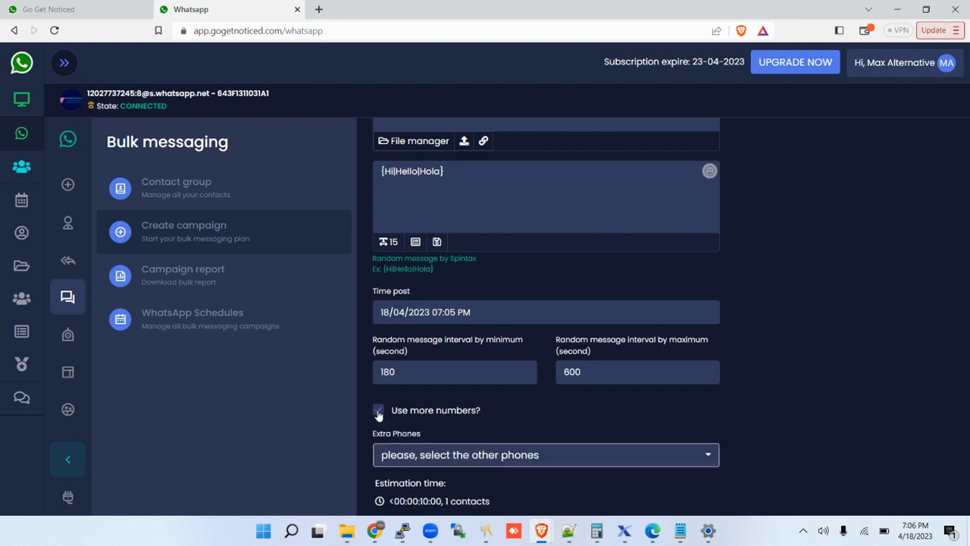
click(559, 460)
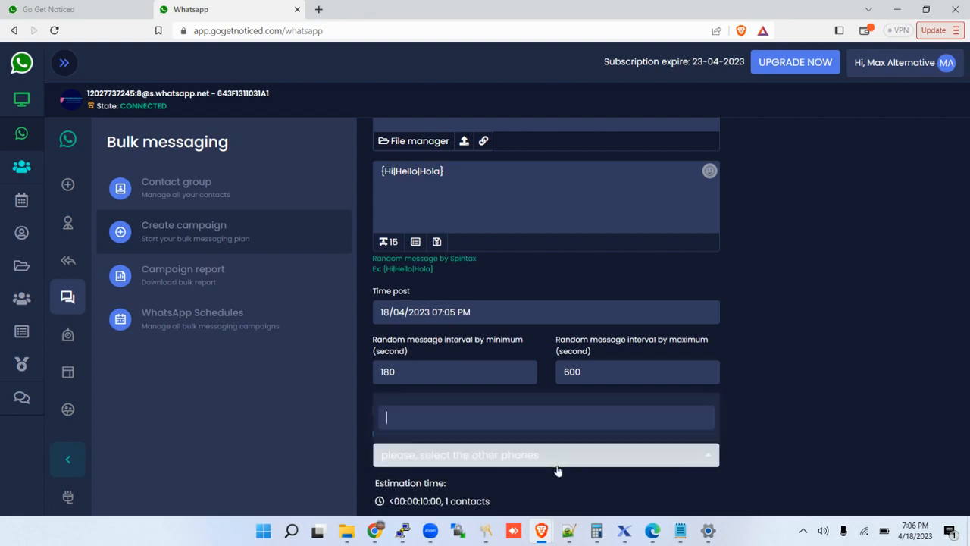
click(746, 441)
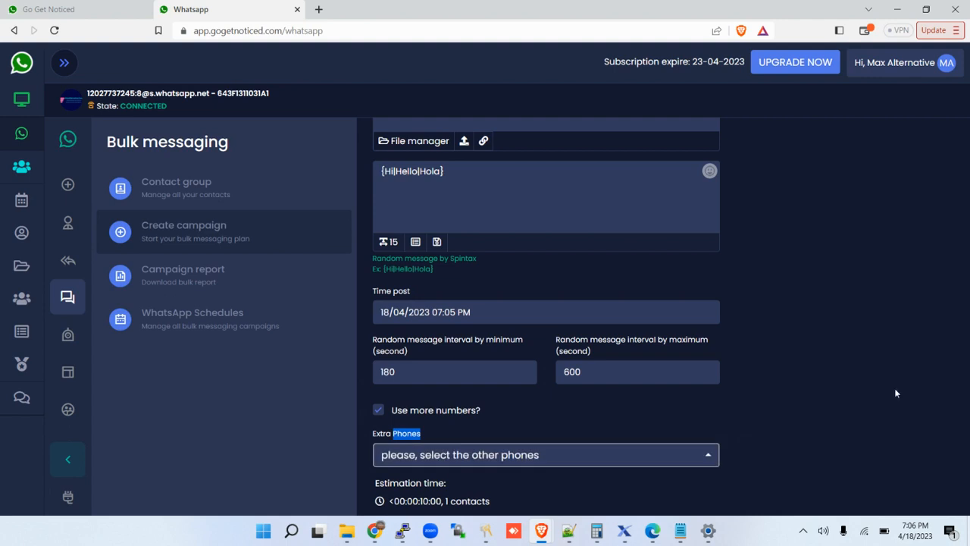
scroll(968, 377, down, 1)
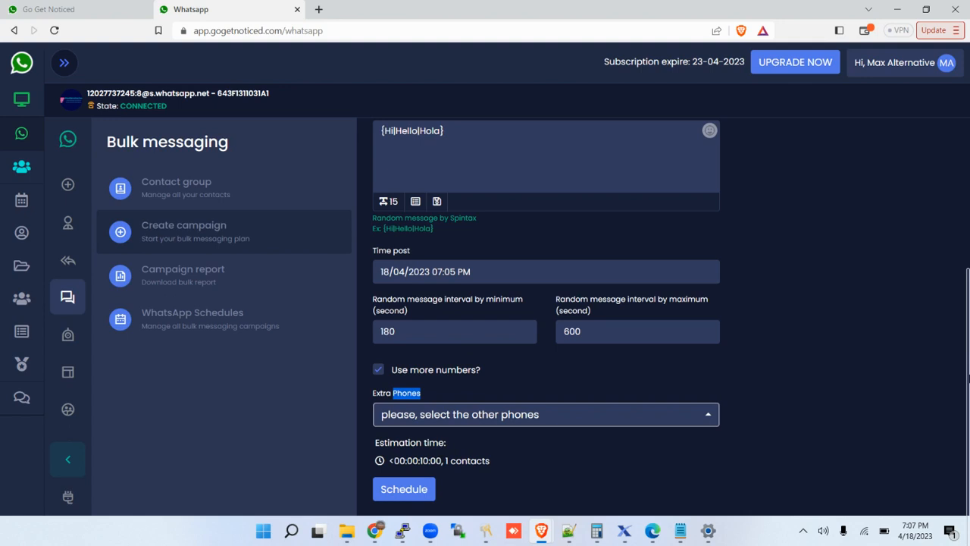
Schedule the campaign, unchecking 'Use more numbers?' to clear the extra-phone error
click(412, 489)
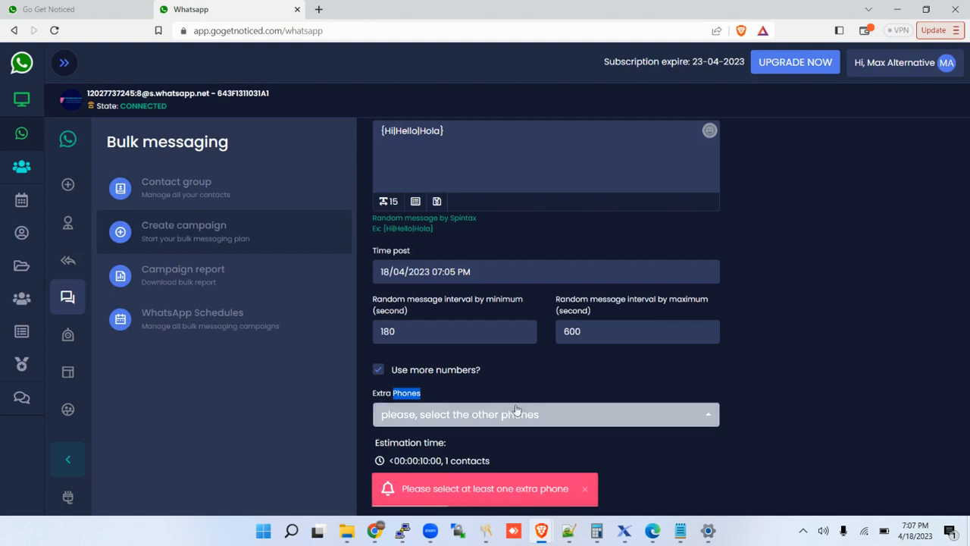
click(379, 371)
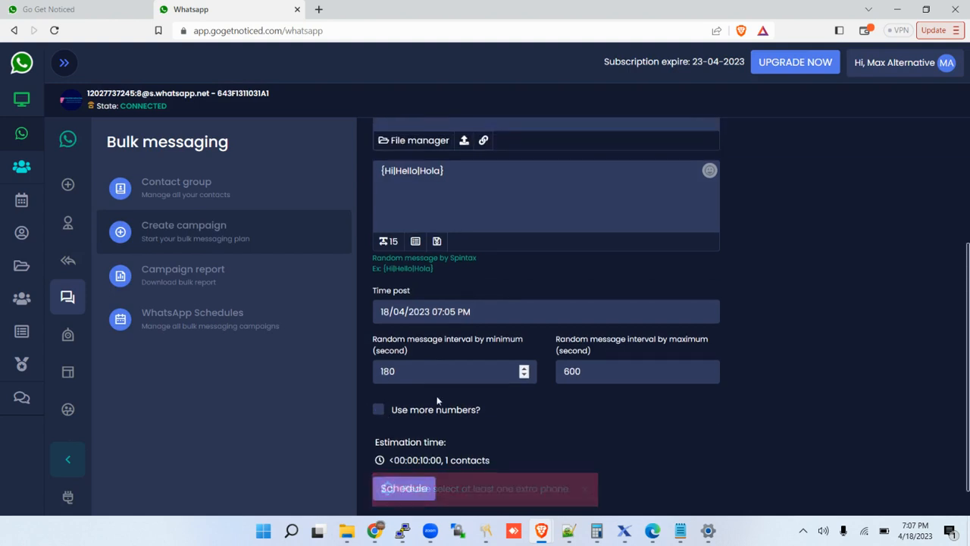
click(404, 489)
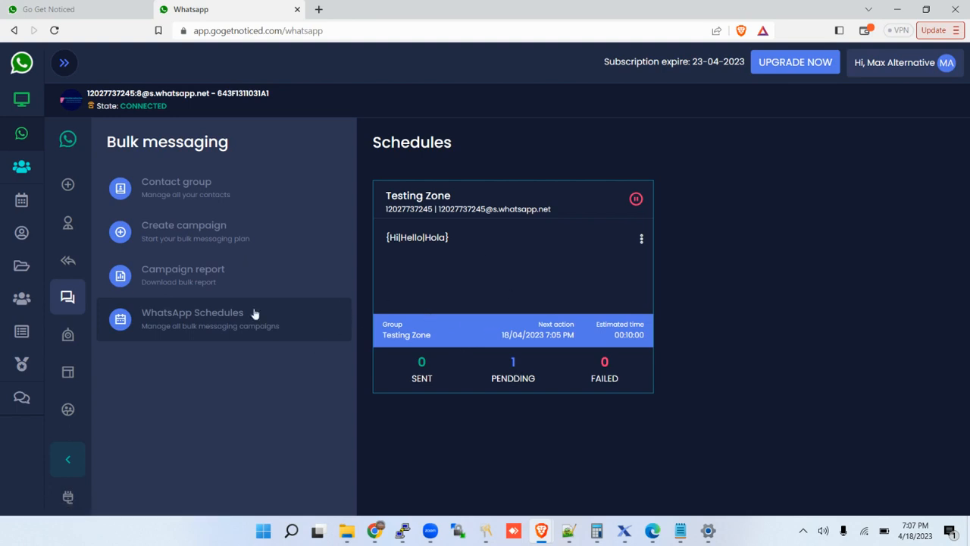
Download the 04/01/2023–04/30/2023 campaign report as an Excel file to Downloads and open it
click(202, 276)
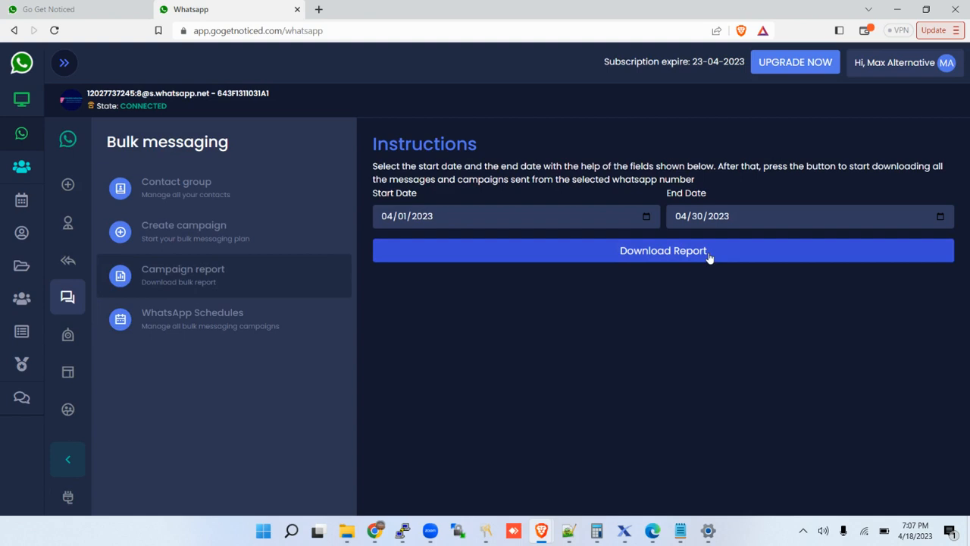
click(710, 258)
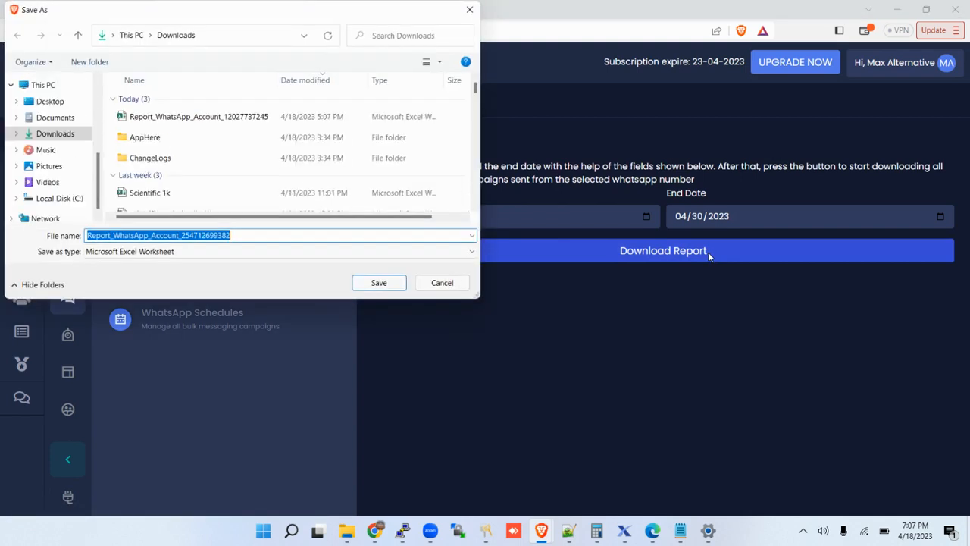
click(384, 283)
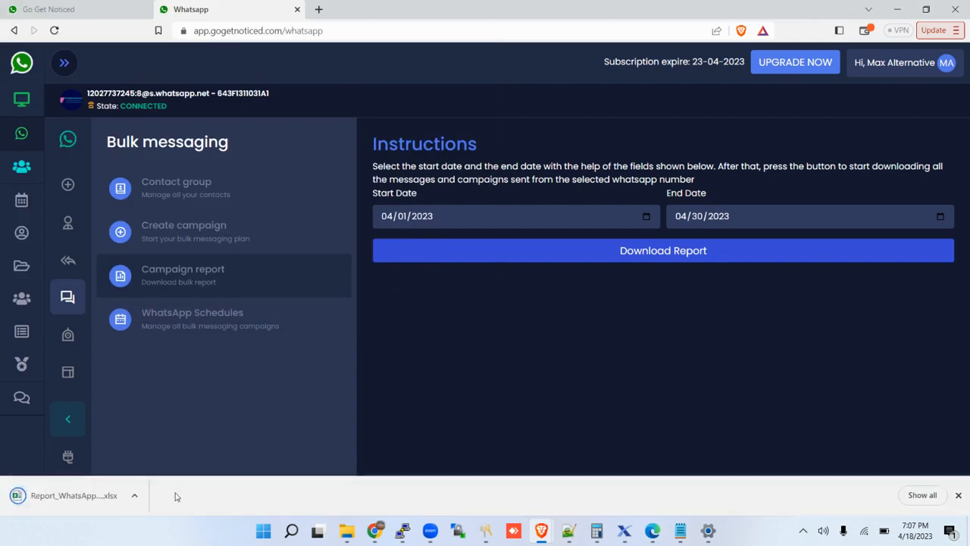
click(47, 500)
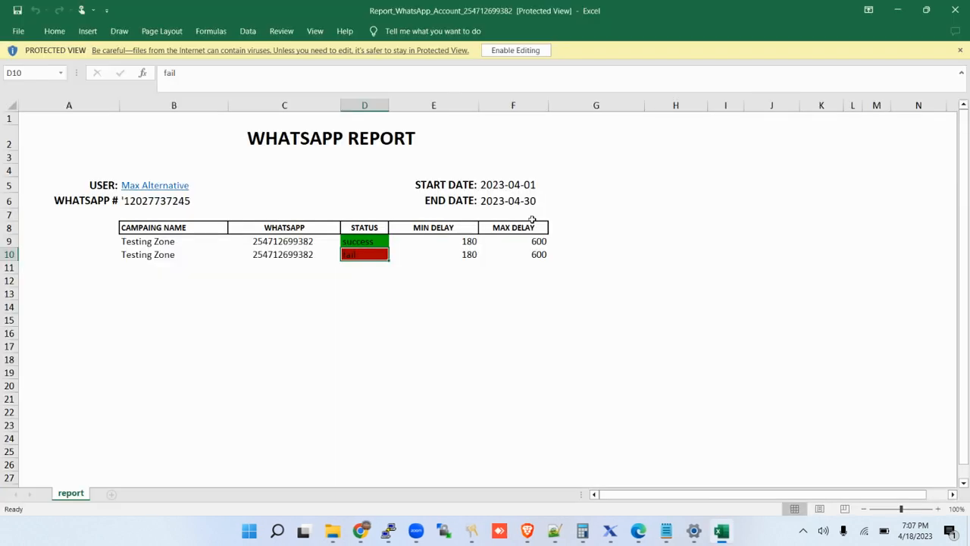
Inspect the Testing Zone success (D9) and fail (D10) statuses in the report, then close Excel
click(473, 283)
click(369, 254)
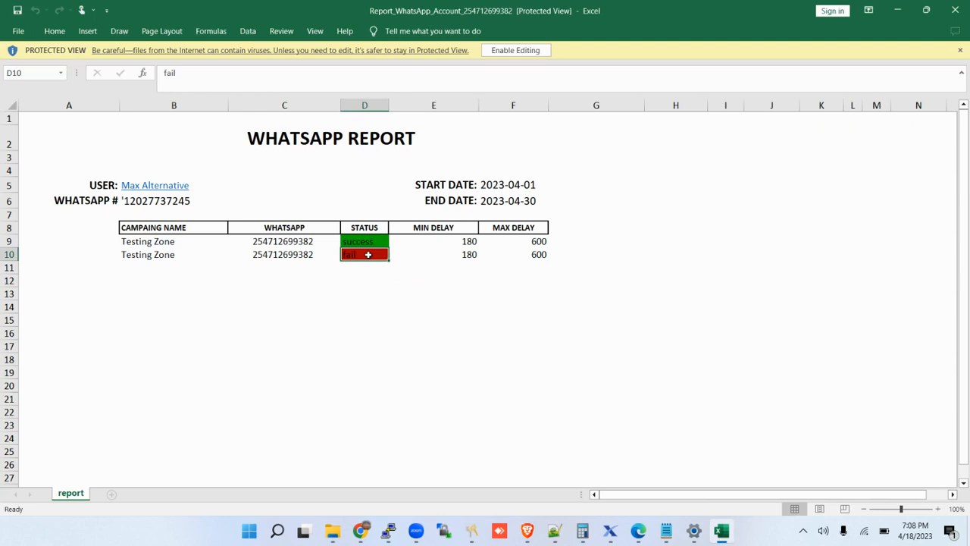
click(374, 243)
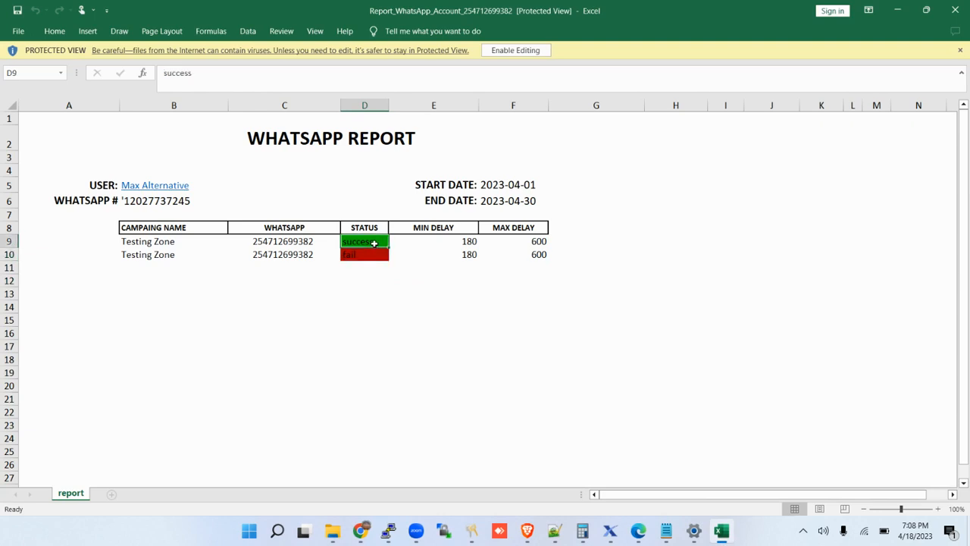
click(366, 256)
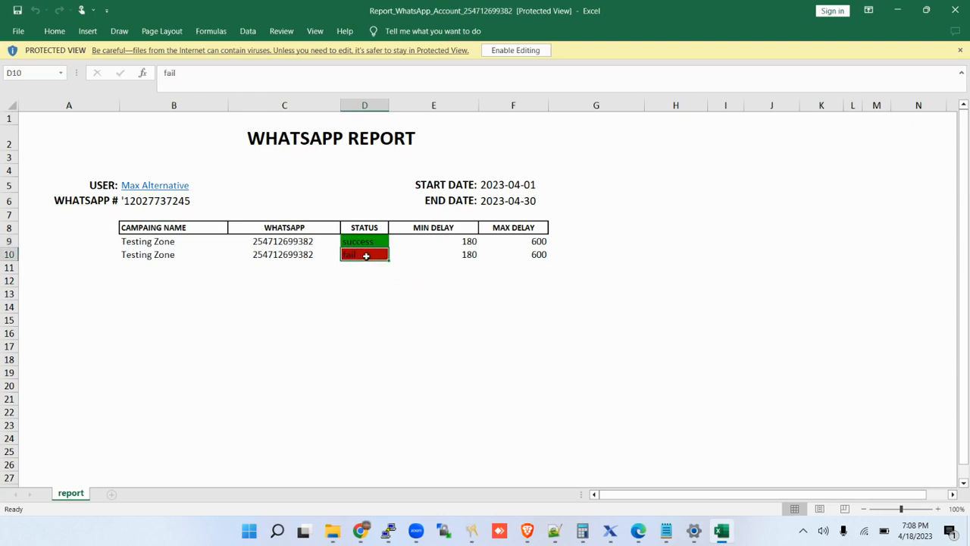
click(470, 267)
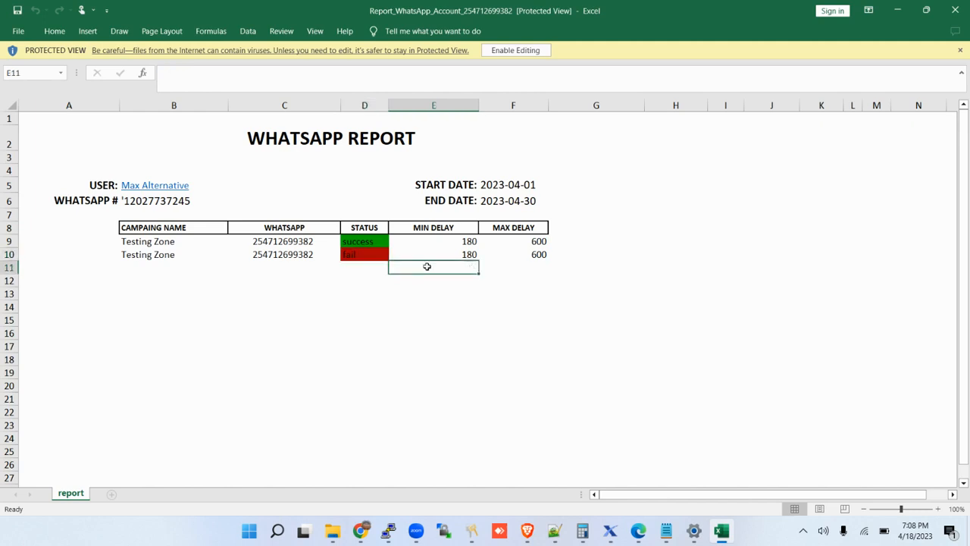
click(361, 258)
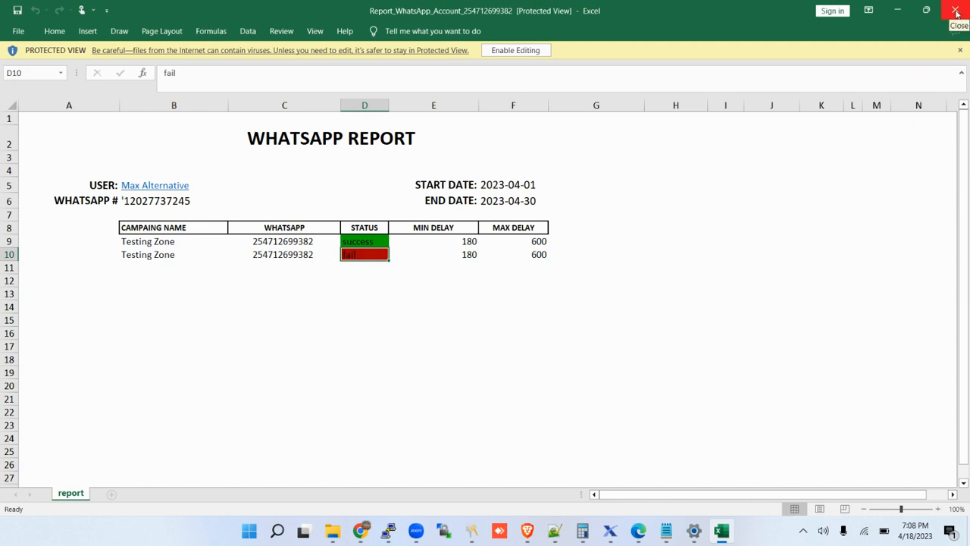
click(324, 266)
click(305, 252)
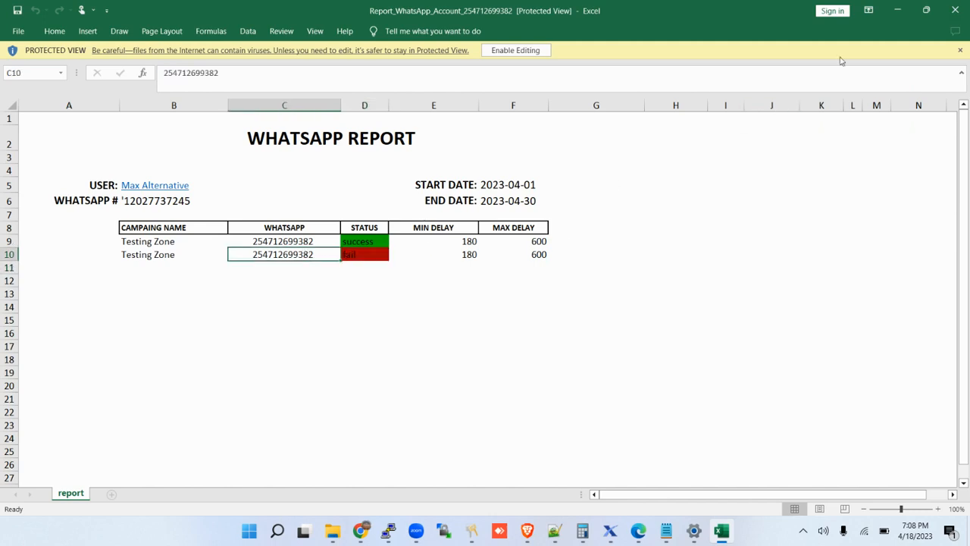
click(957, 6)
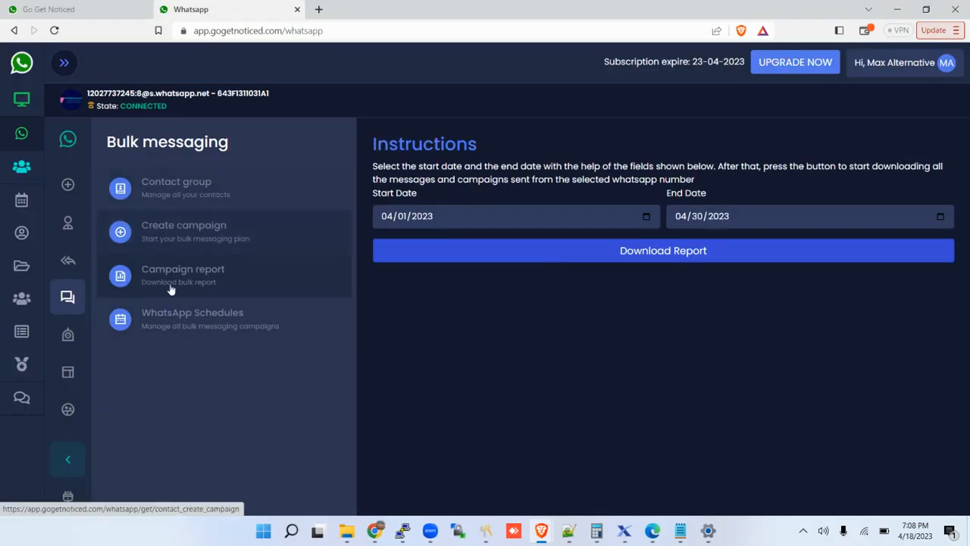
Start a new chatbot in the Chatbot section and name it 'Chat bot 1'
mouse_move(73, 301)
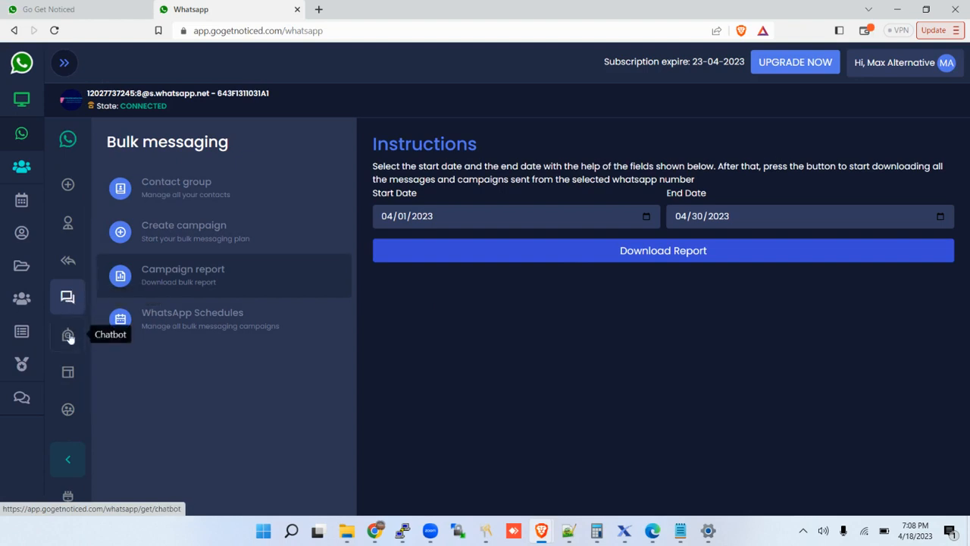
click(67, 336)
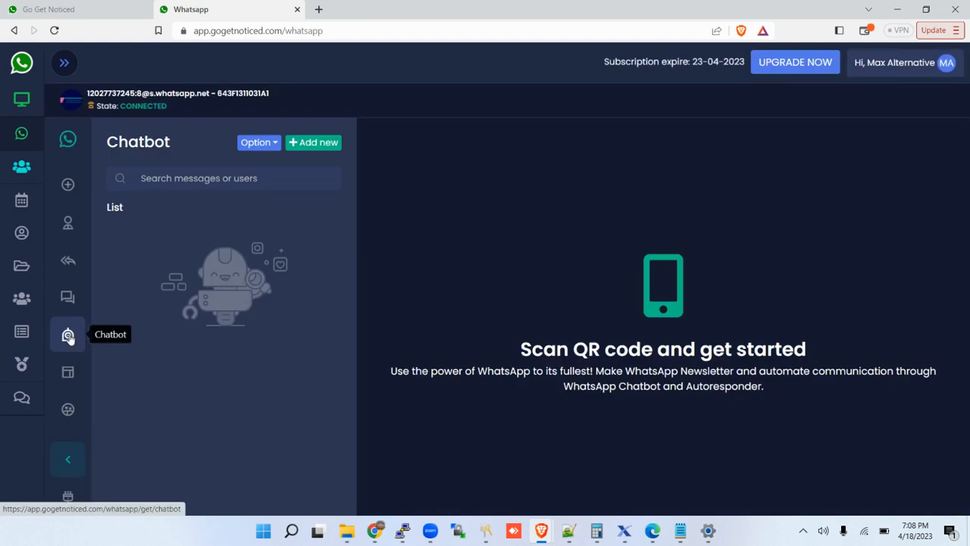
click(309, 147)
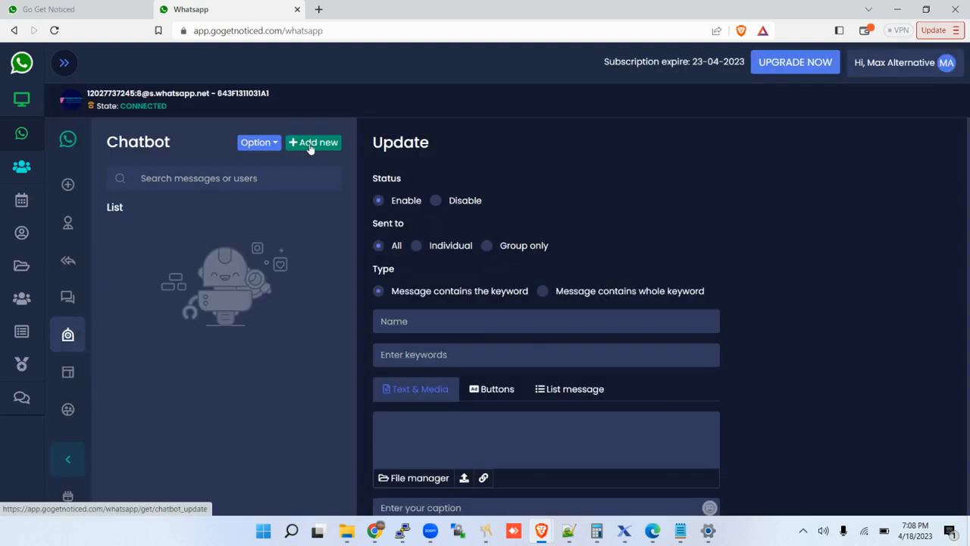
click(399, 320)
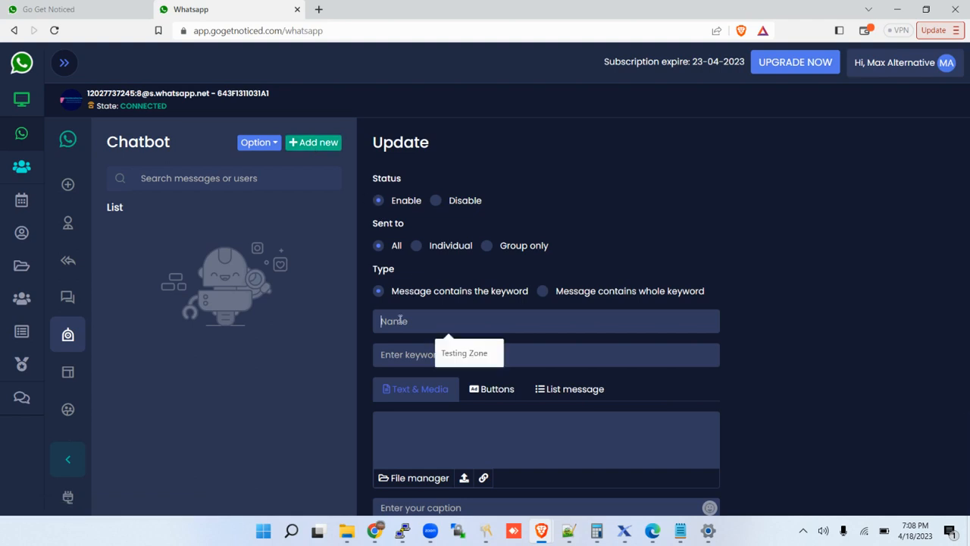
text(TCh)
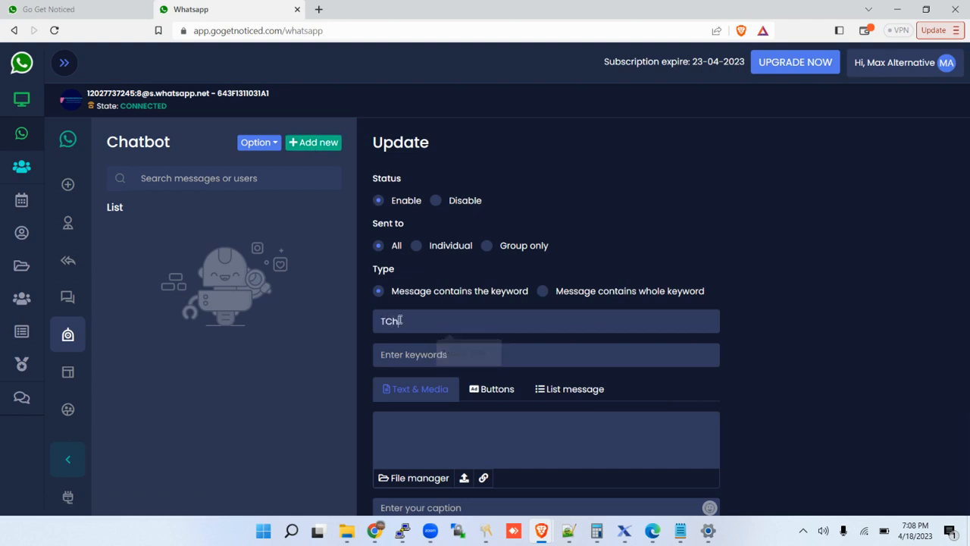
text(at bot 1)
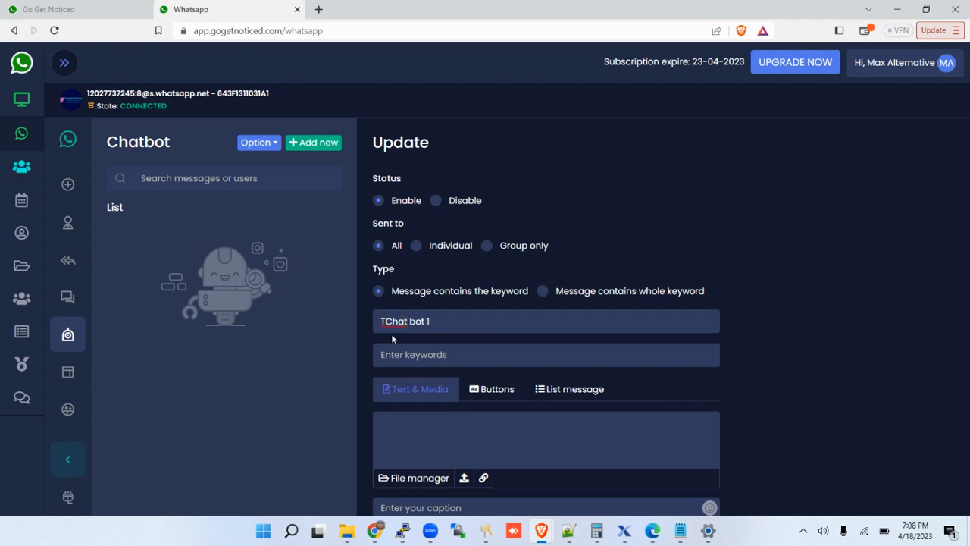
click(388, 322)
key(BackSpace)
Add 'Yes' as the chatbot's trigger keyword
click(453, 360)
text(Yes)
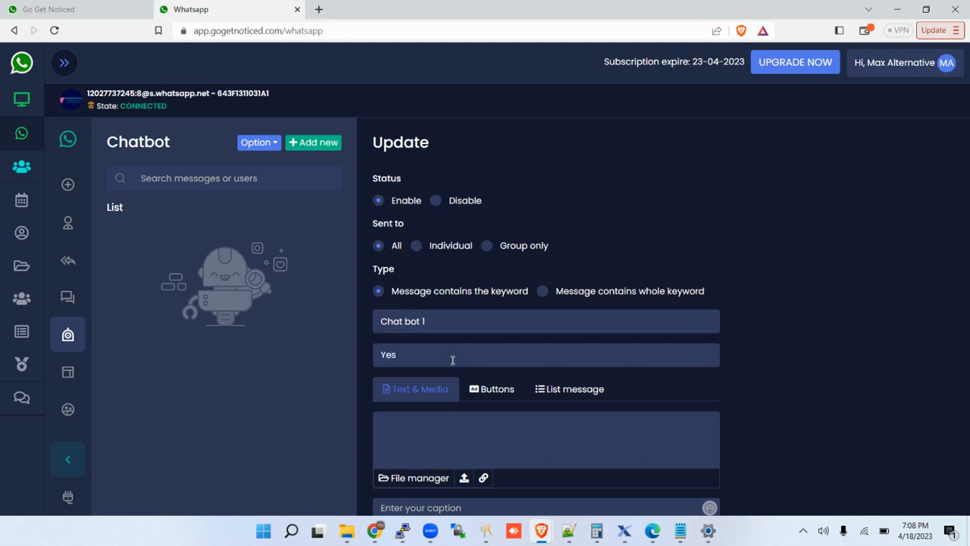
drag(968, 265, 968, 266)
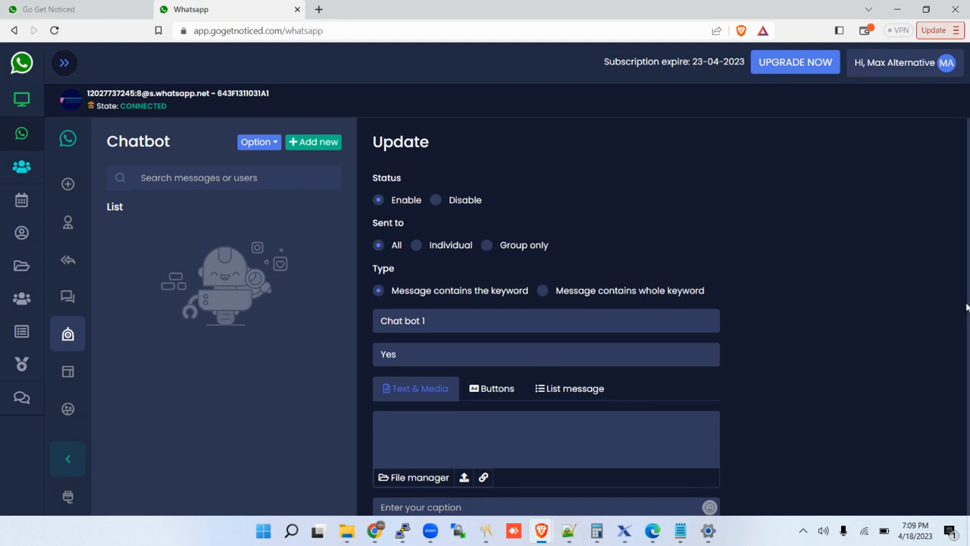
key(Return)
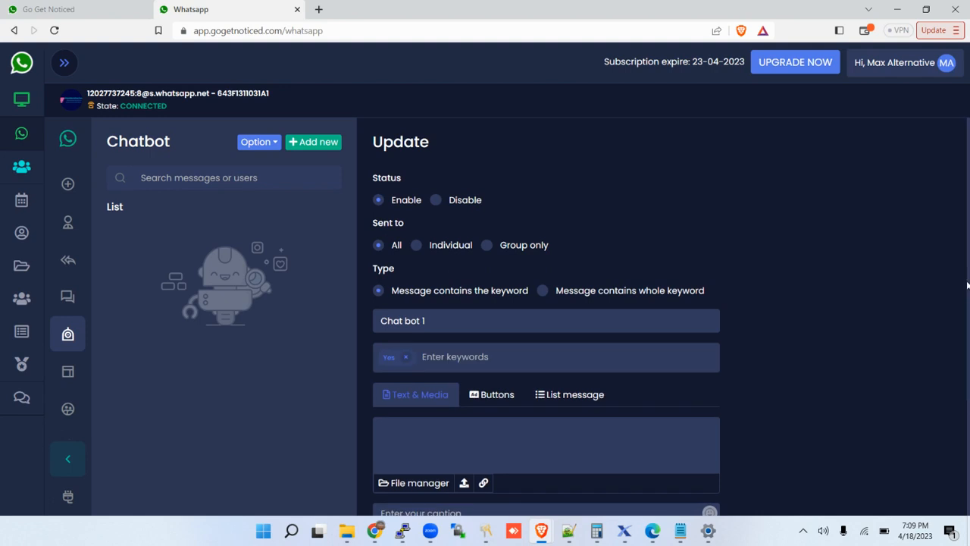
Enter the reply caption 'Check this out?' and save Chat bot 1
scroll(735, 461, down, 2)
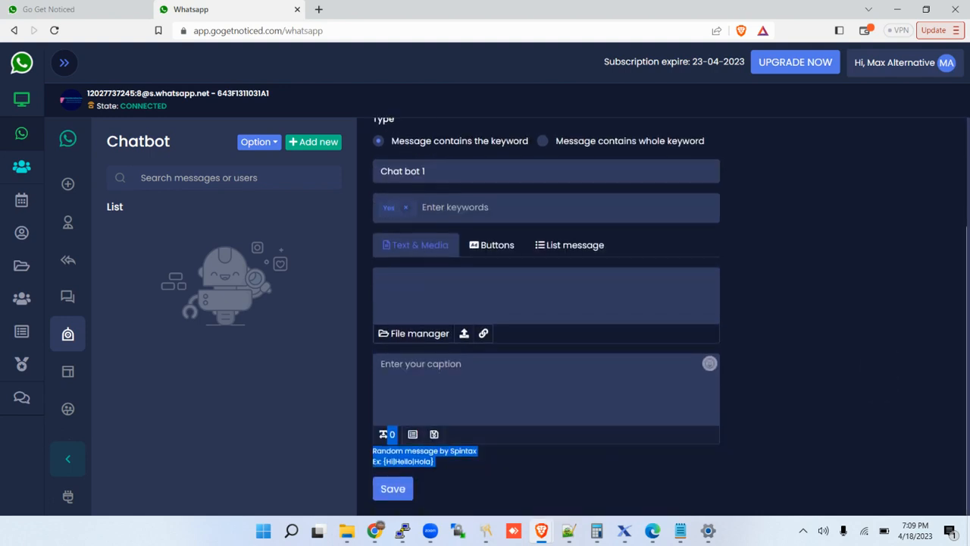
click(516, 358)
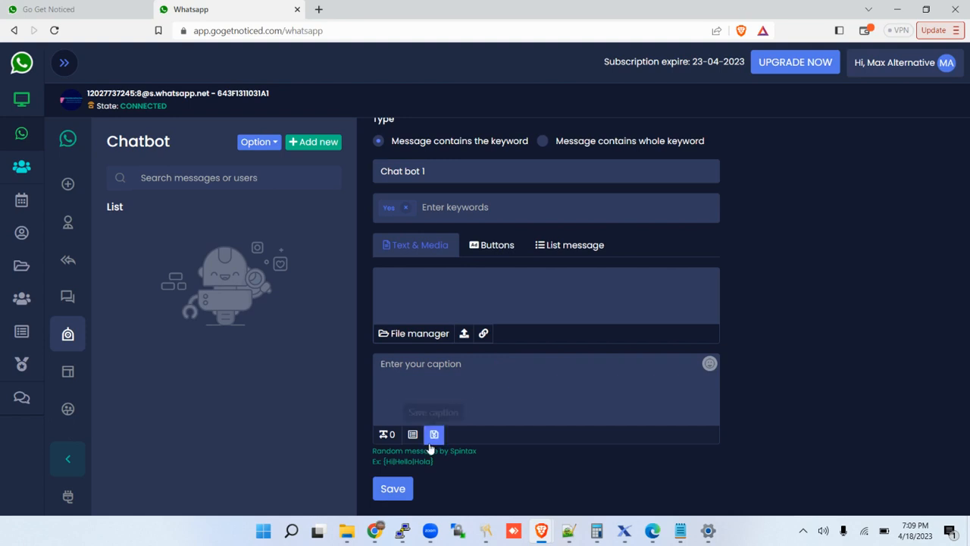
click(439, 357)
text(Checj t)
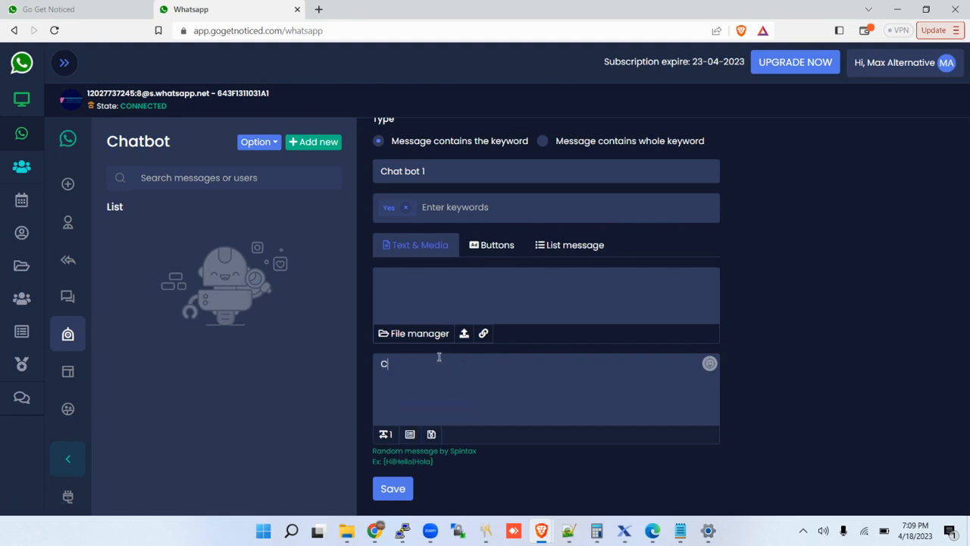
key(BackSpace)
key(BackSpace)
key(BackSpace)
text(k this out)
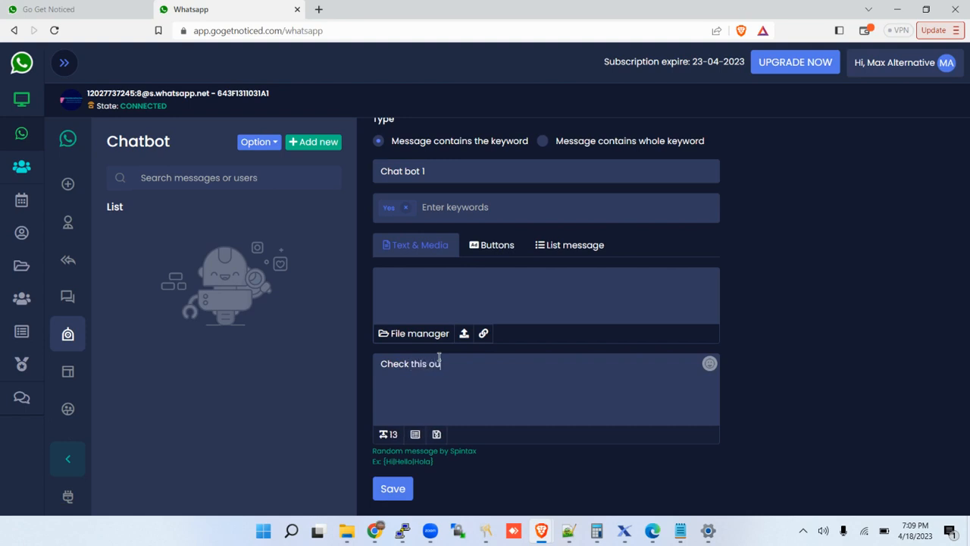
text(?)
click(399, 493)
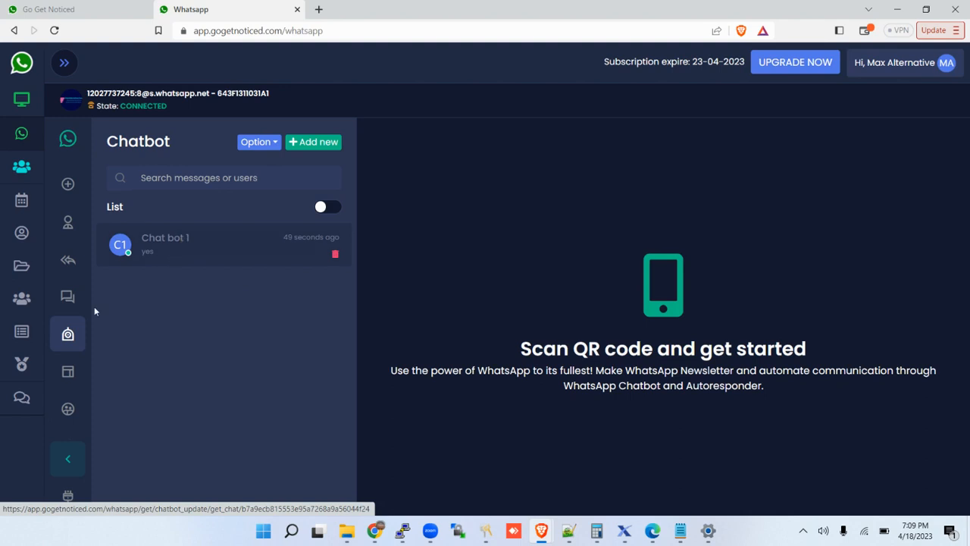
Open the message Template section from the left sidebar
click(67, 372)
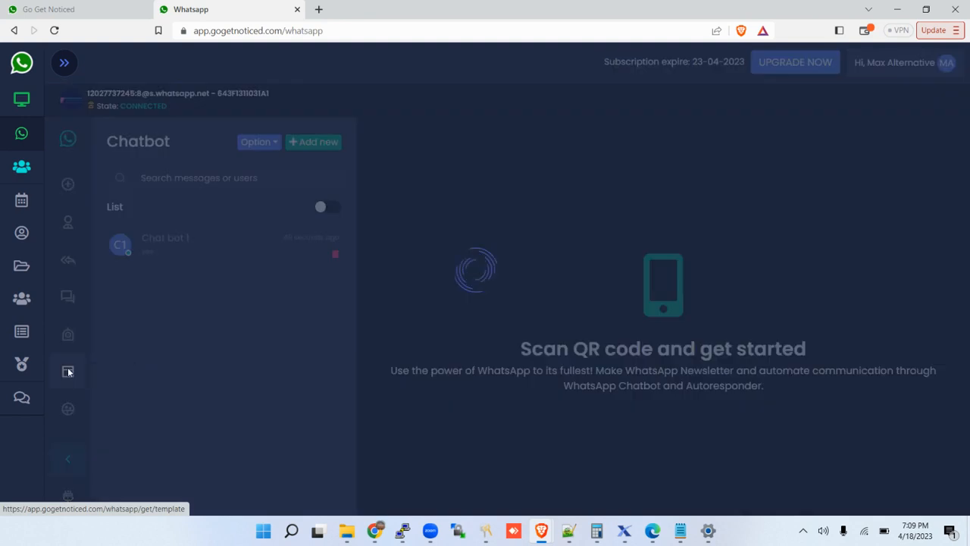